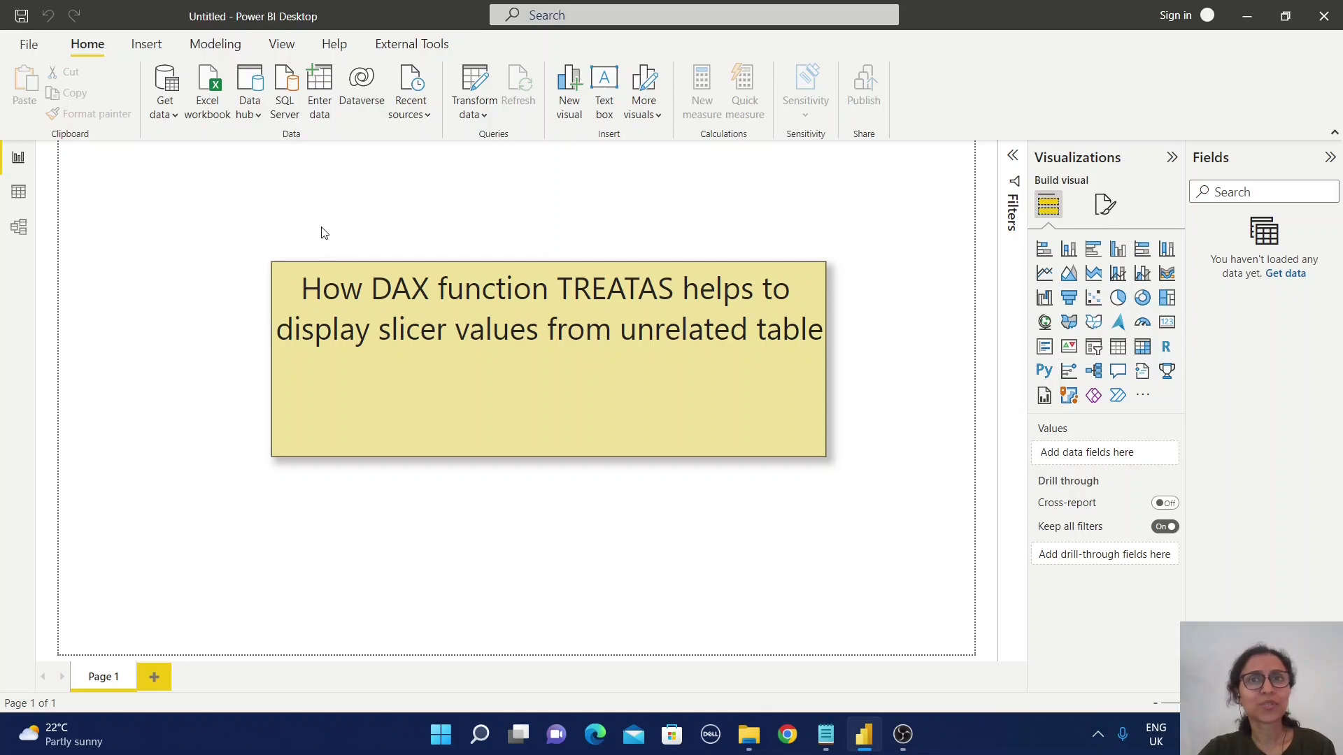
- From the Data_file Excel workbook, load DIM_table, Fact_table and Support_table via the Navigator
click(212, 86)
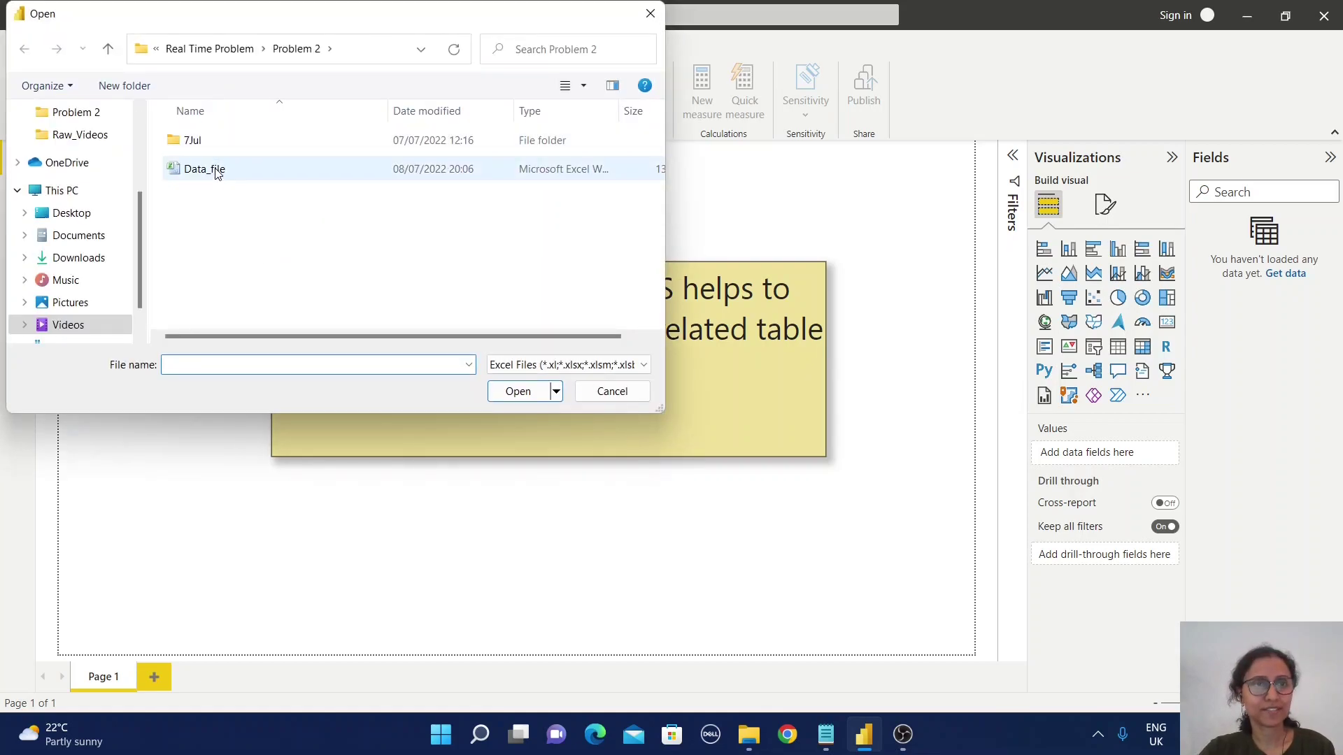
click(217, 173)
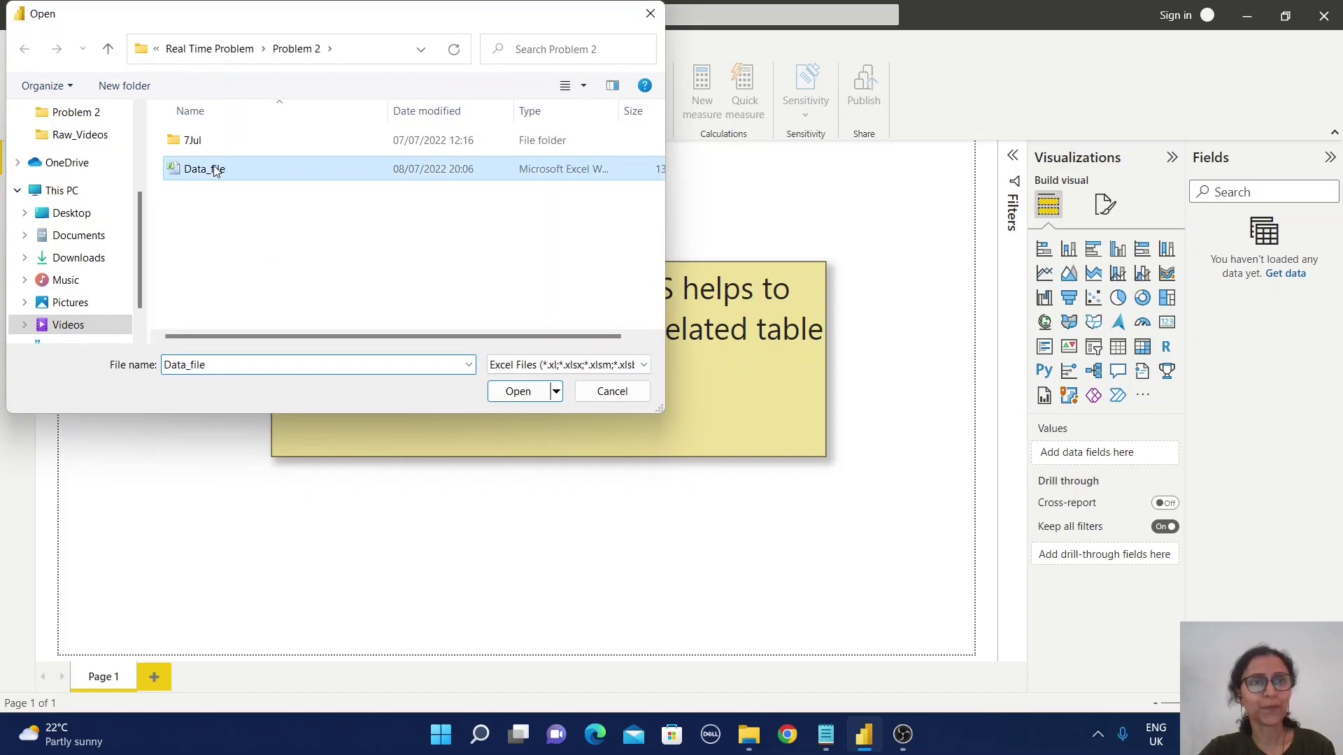
click(518, 392)
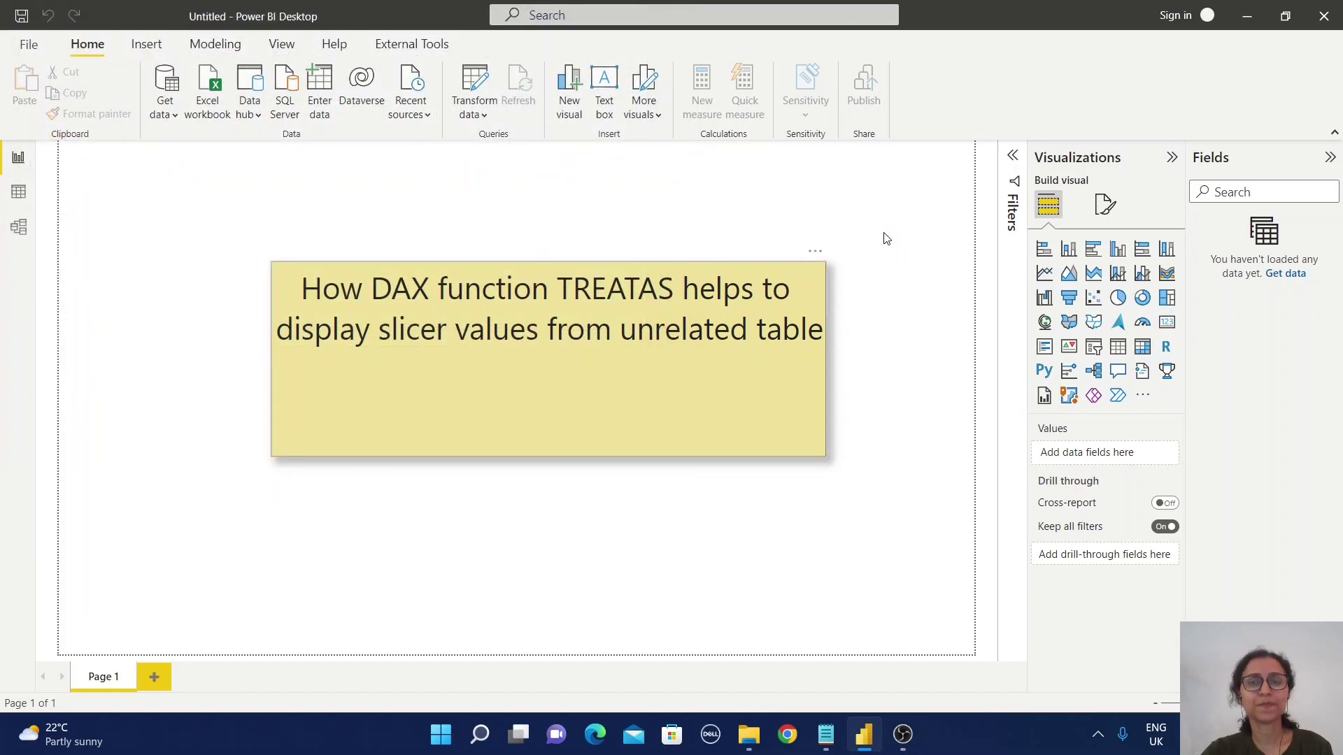
click(340, 196)
click(340, 217)
click(340, 239)
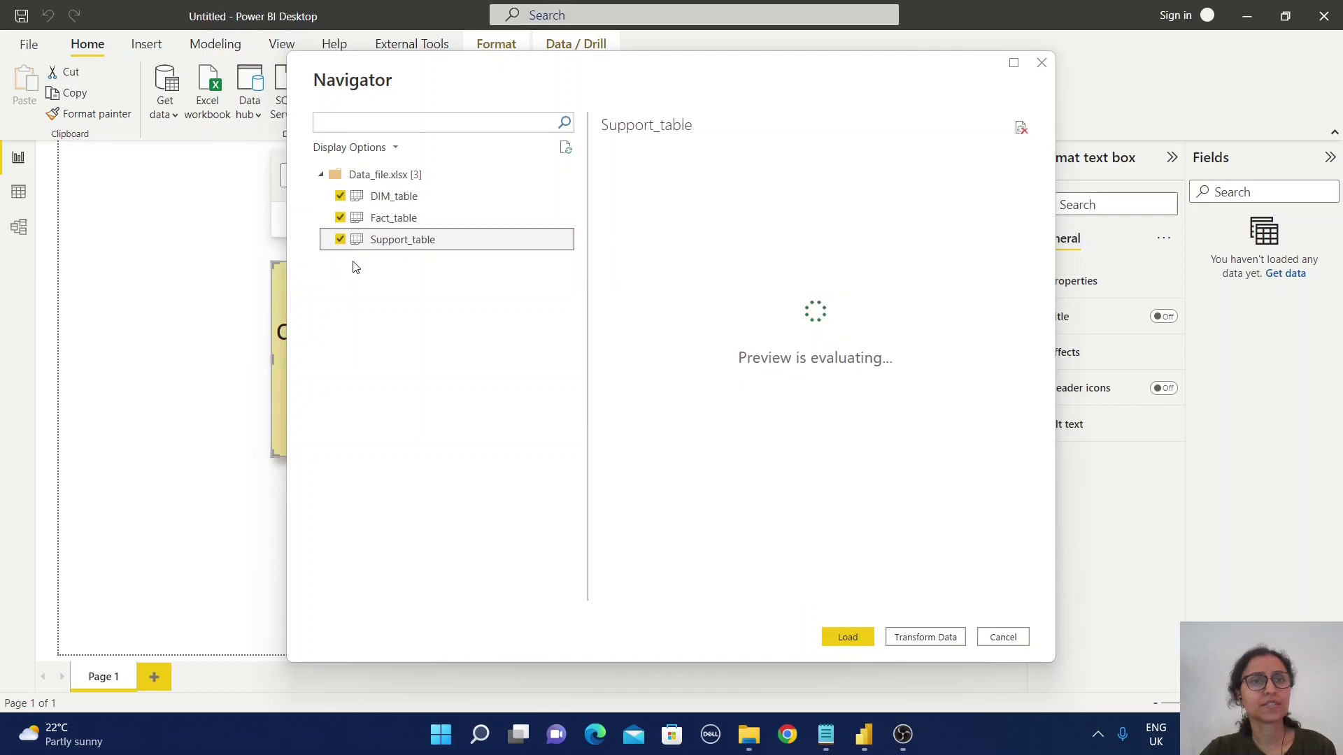
click(846, 635)
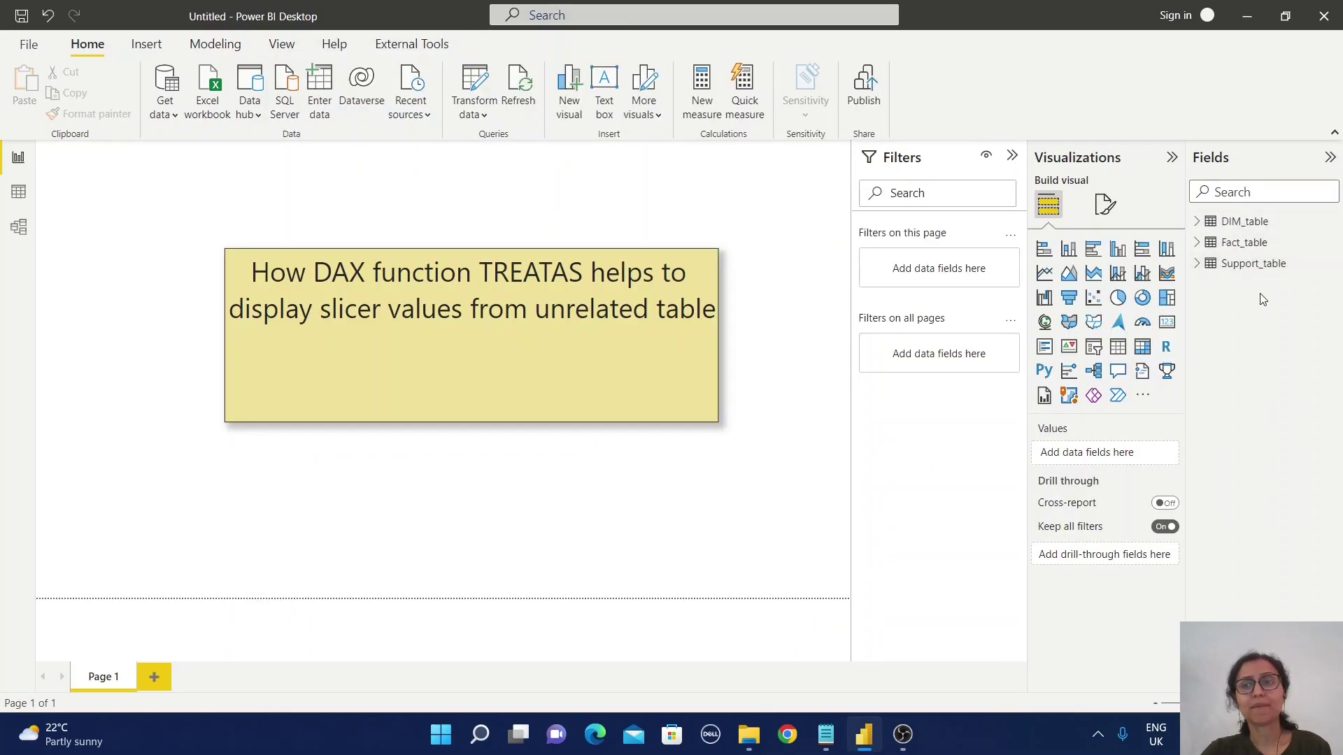
- Set DIM_table's Category_no column summarization to Don't summarize
click(1196, 223)
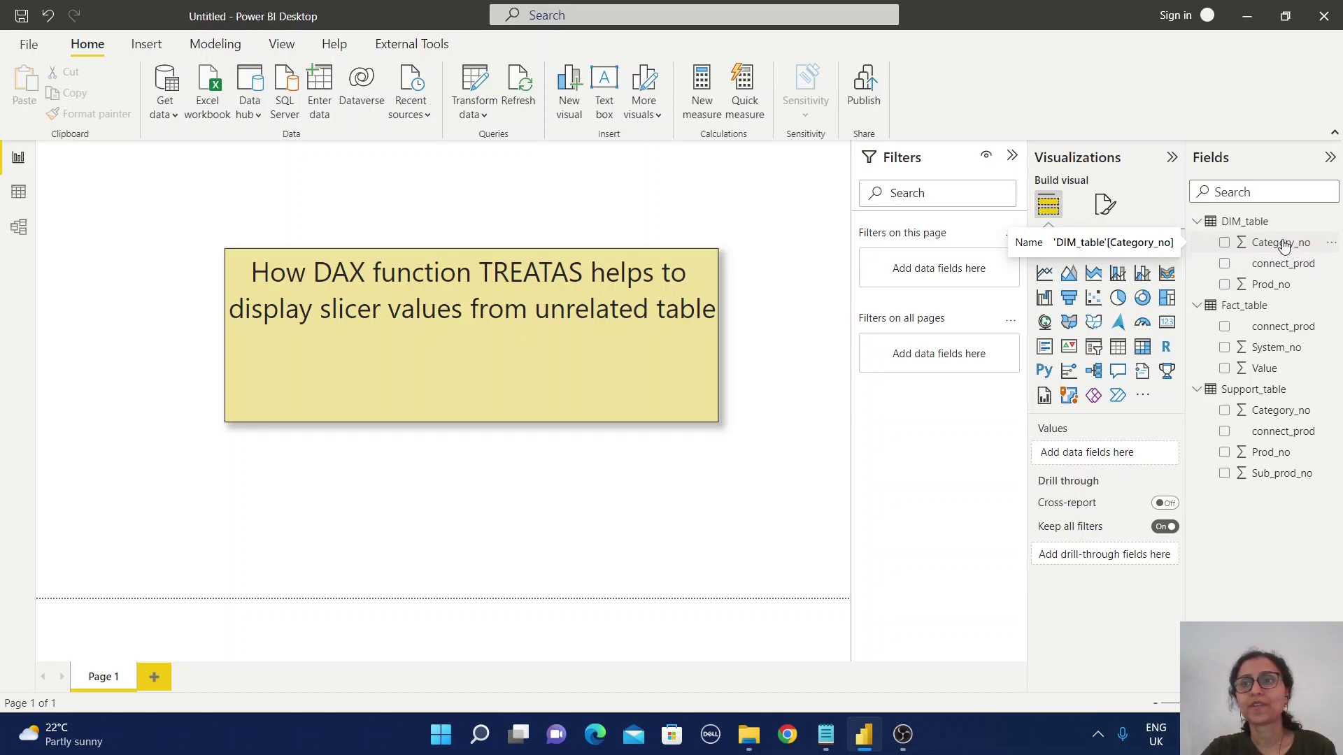
click(1284, 245)
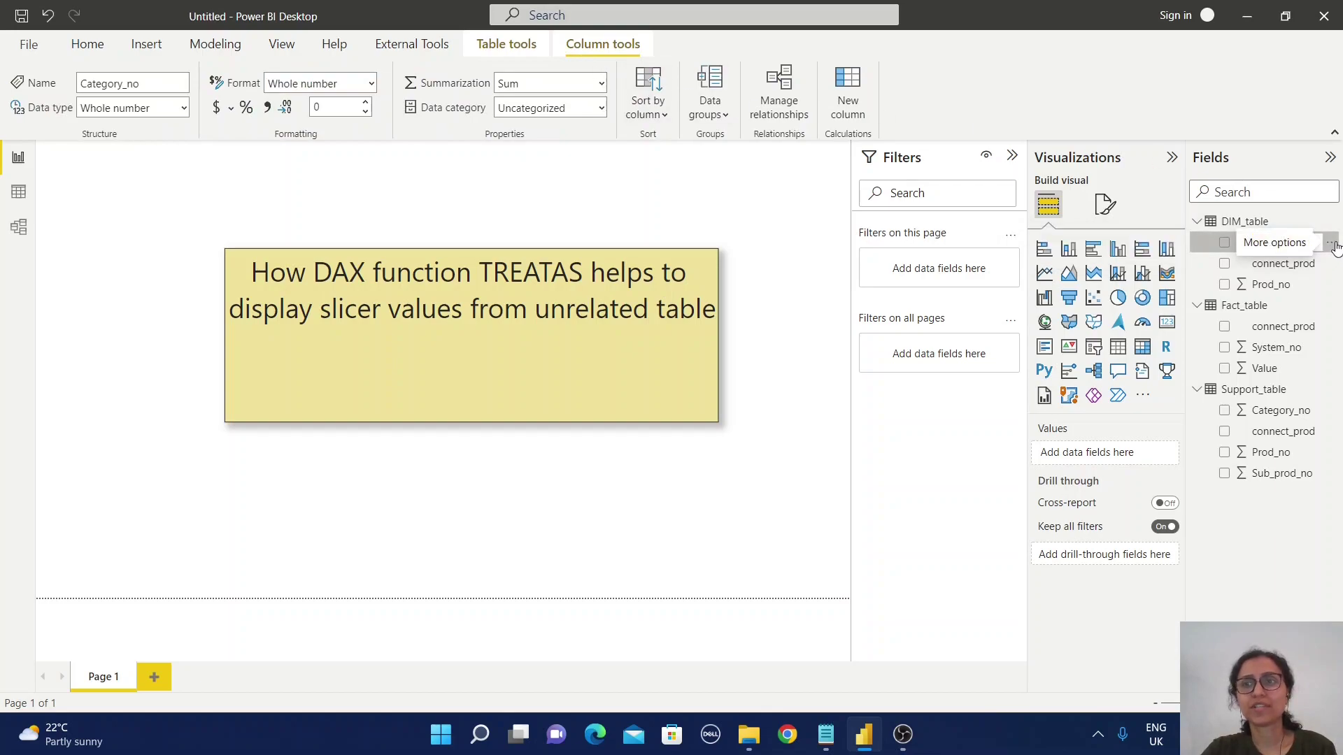
click(596, 85)
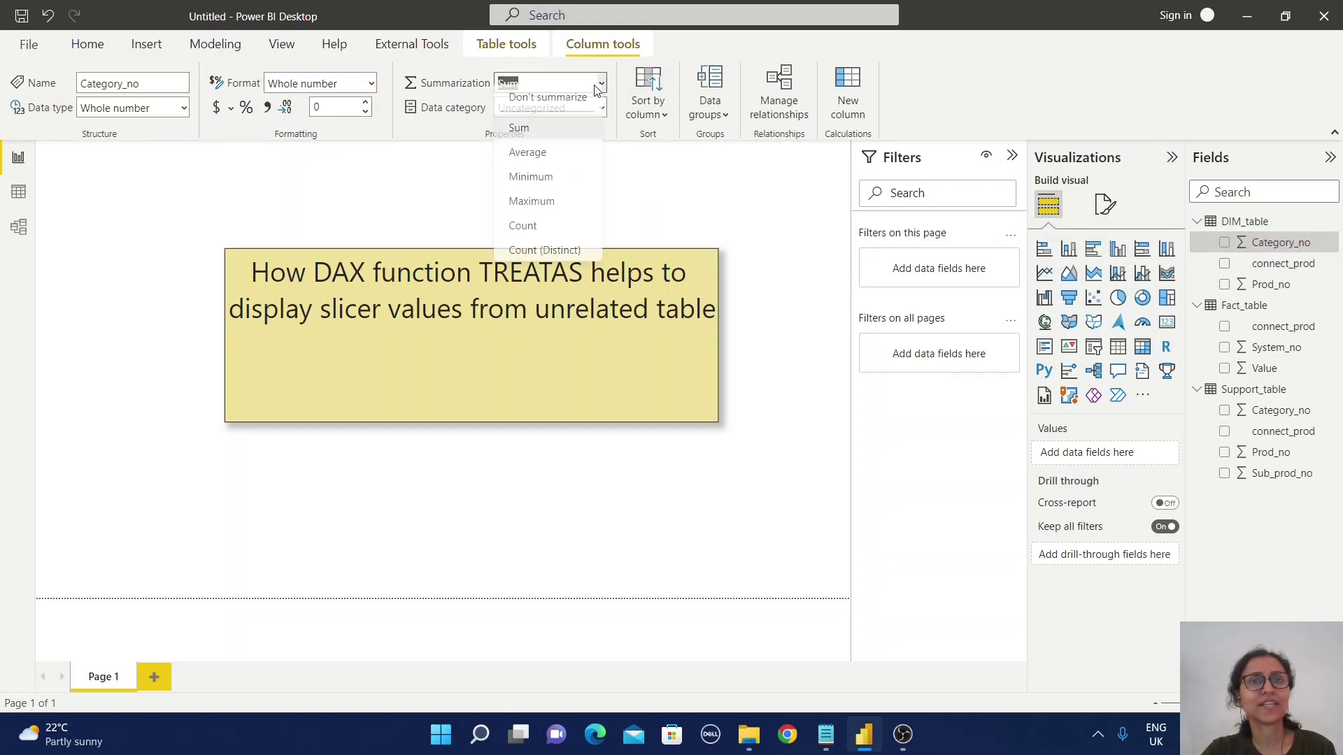
click(568, 124)
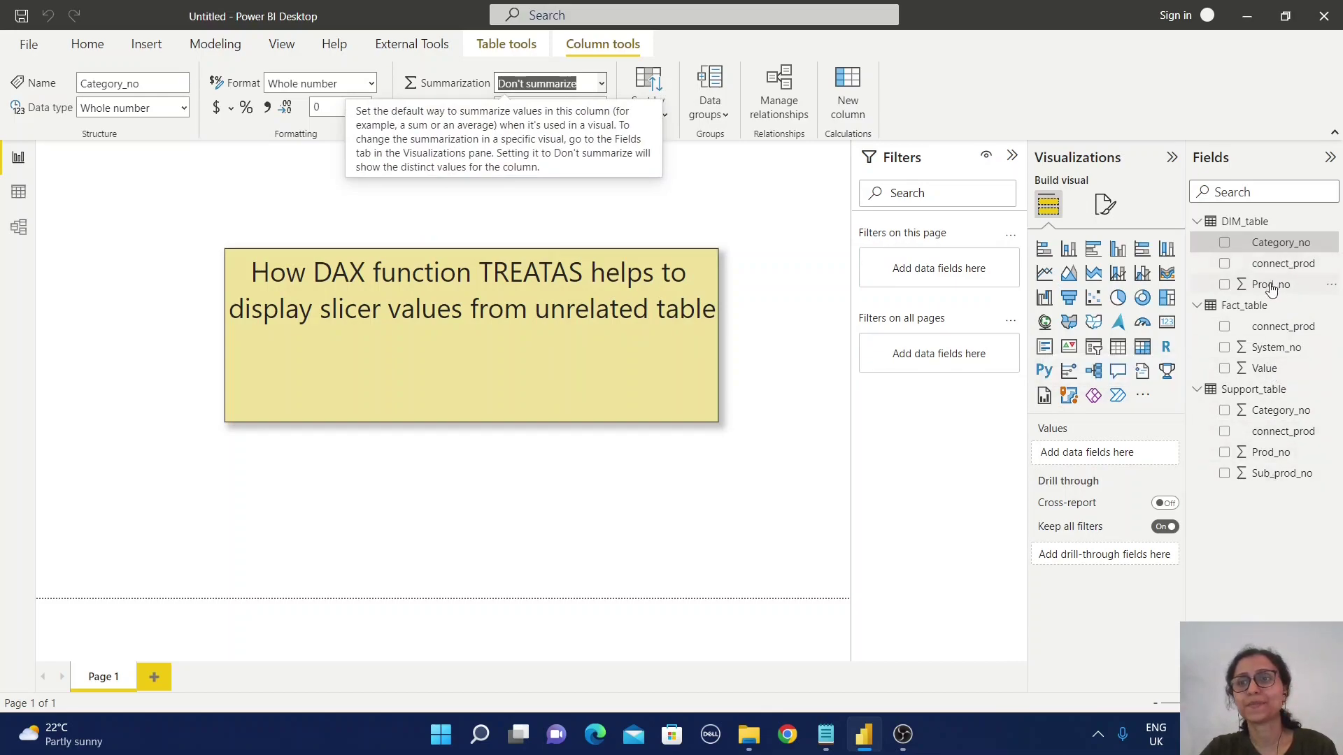
- Keep Fact_table's Value column summarized as Sum
click(1296, 370)
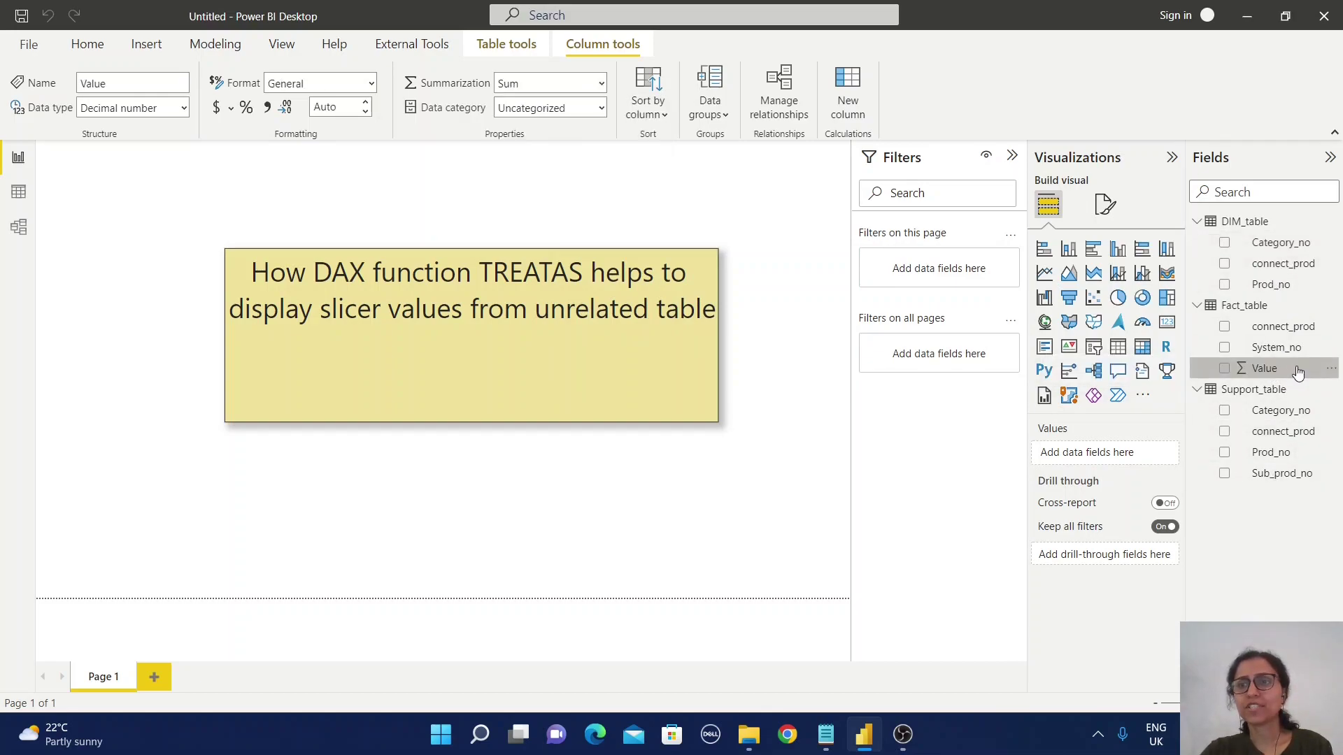
click(601, 84)
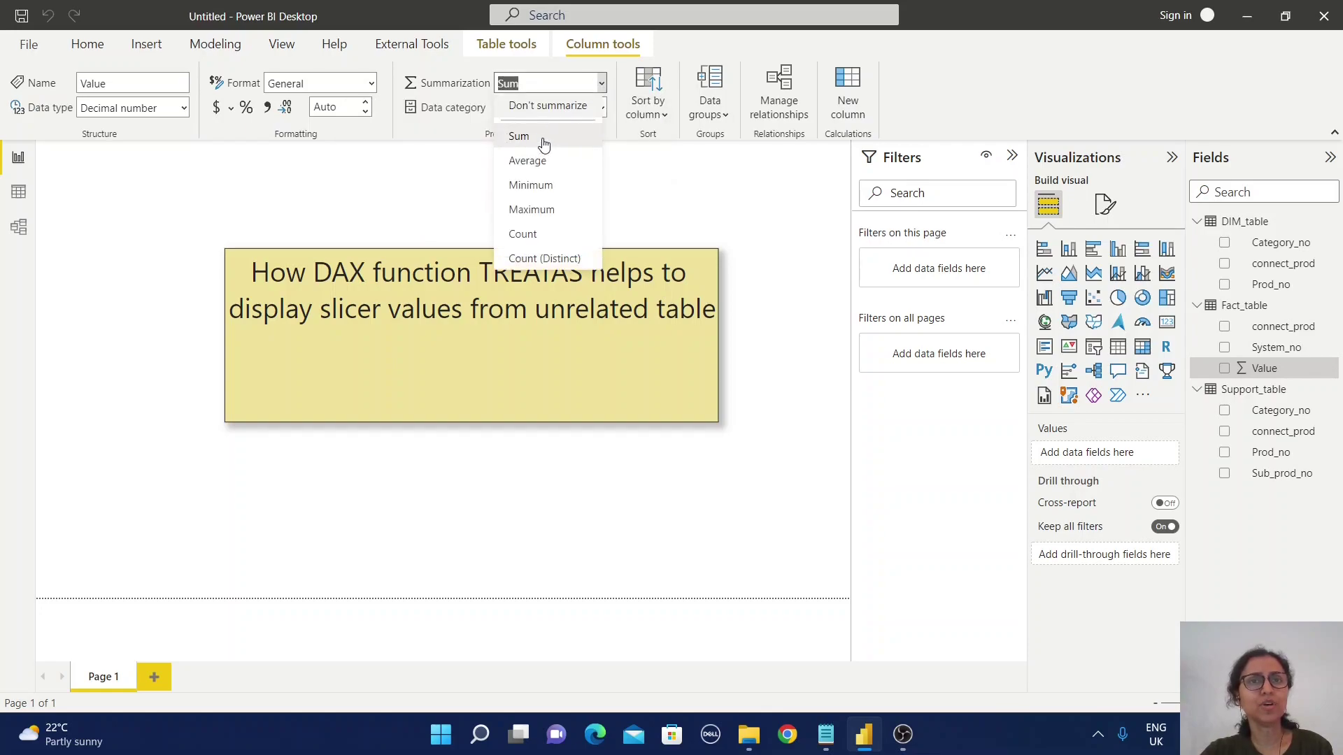
click(528, 161)
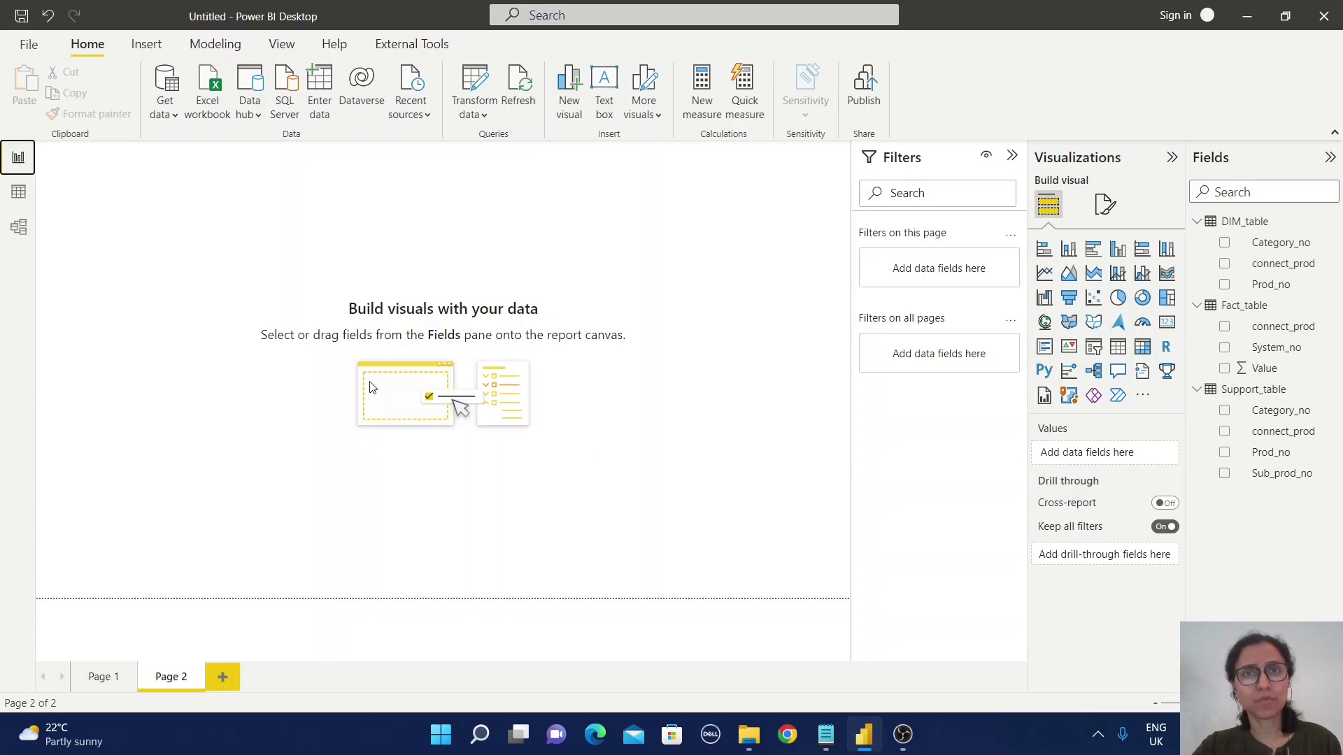
click(19, 227)
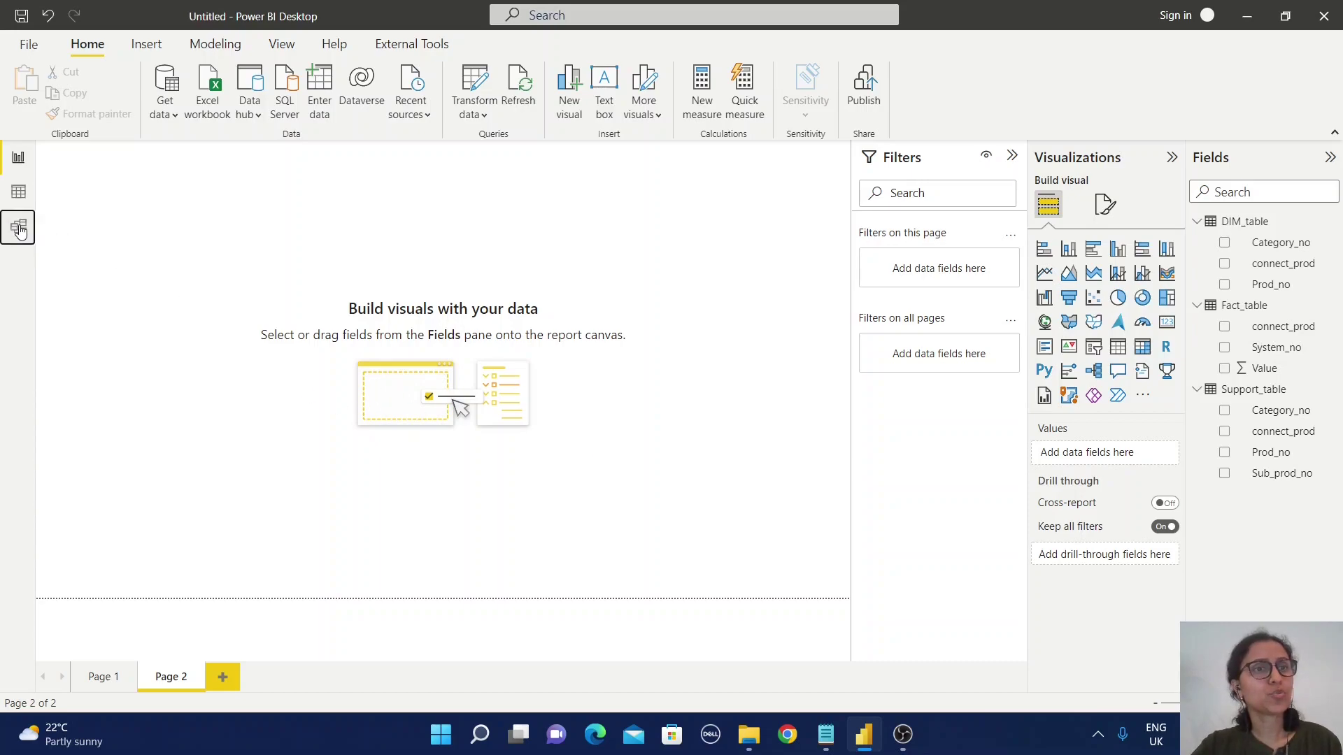
mouse_move(180, 264)
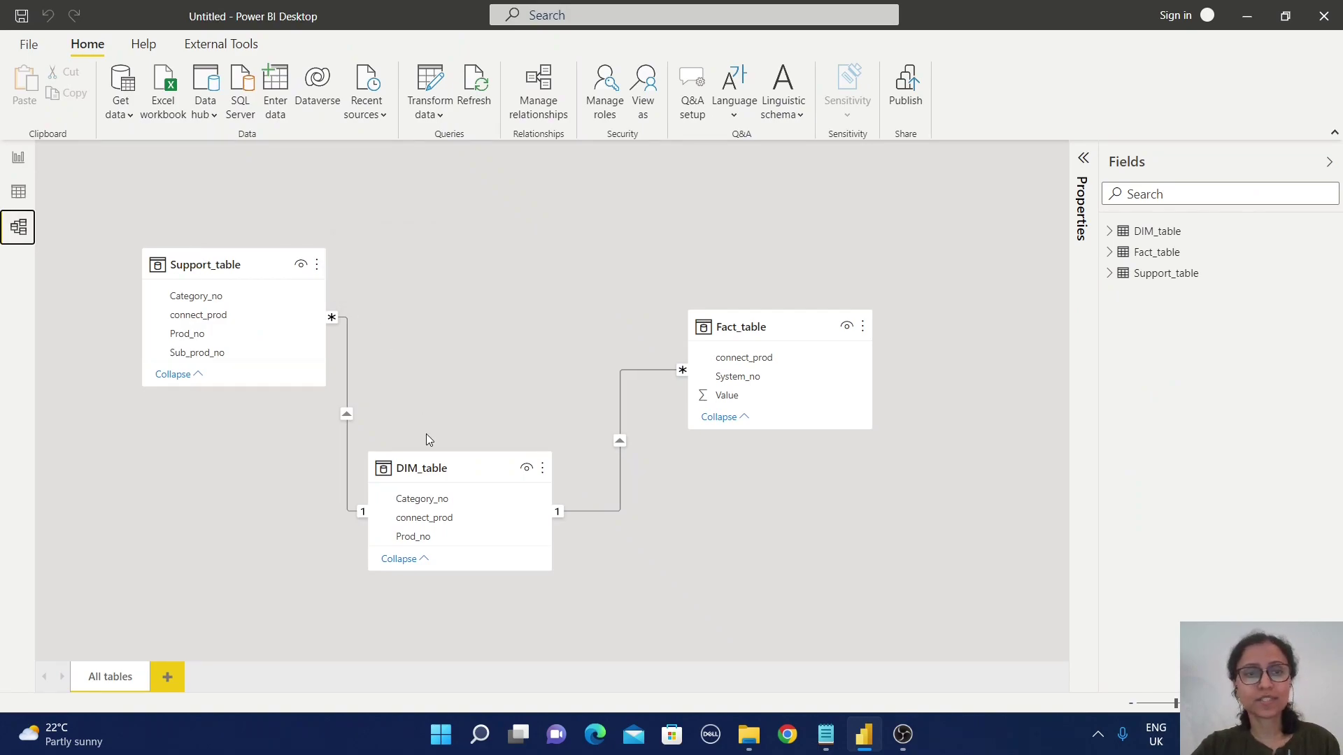
mouse_move(465, 473)
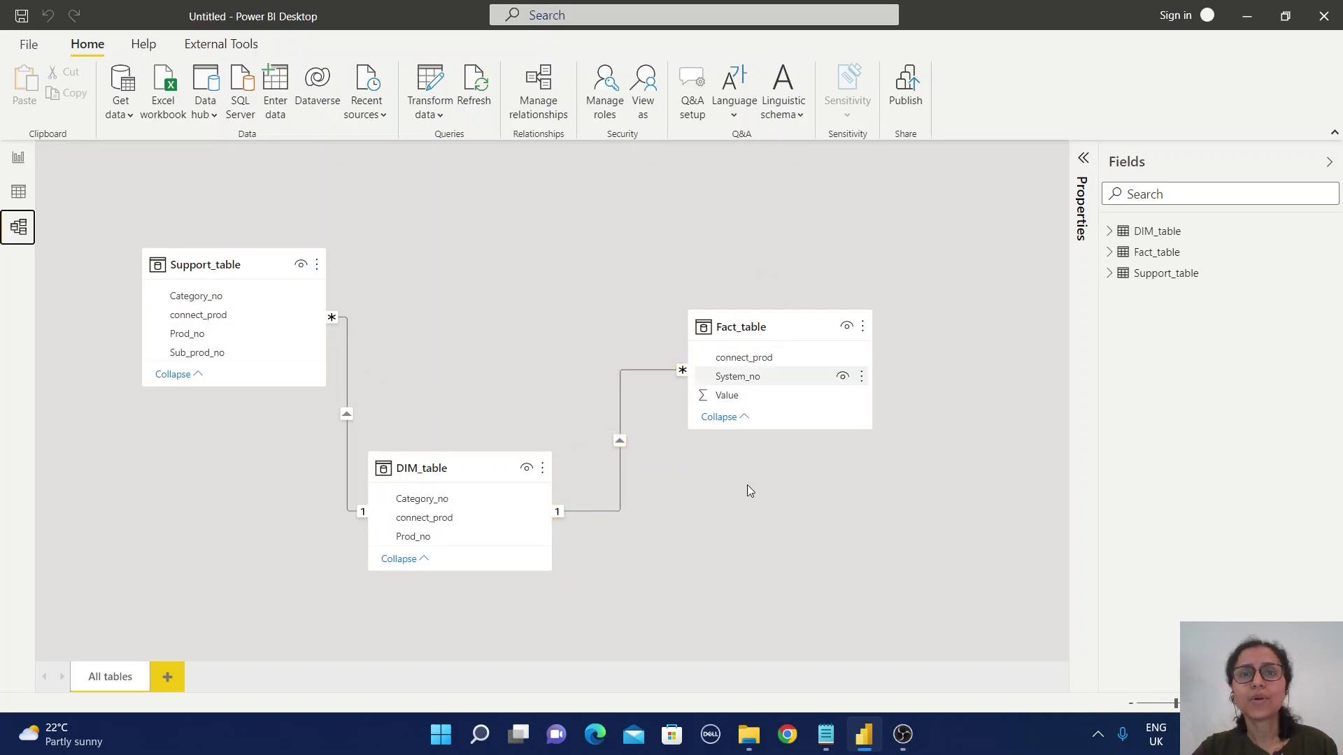
click(19, 158)
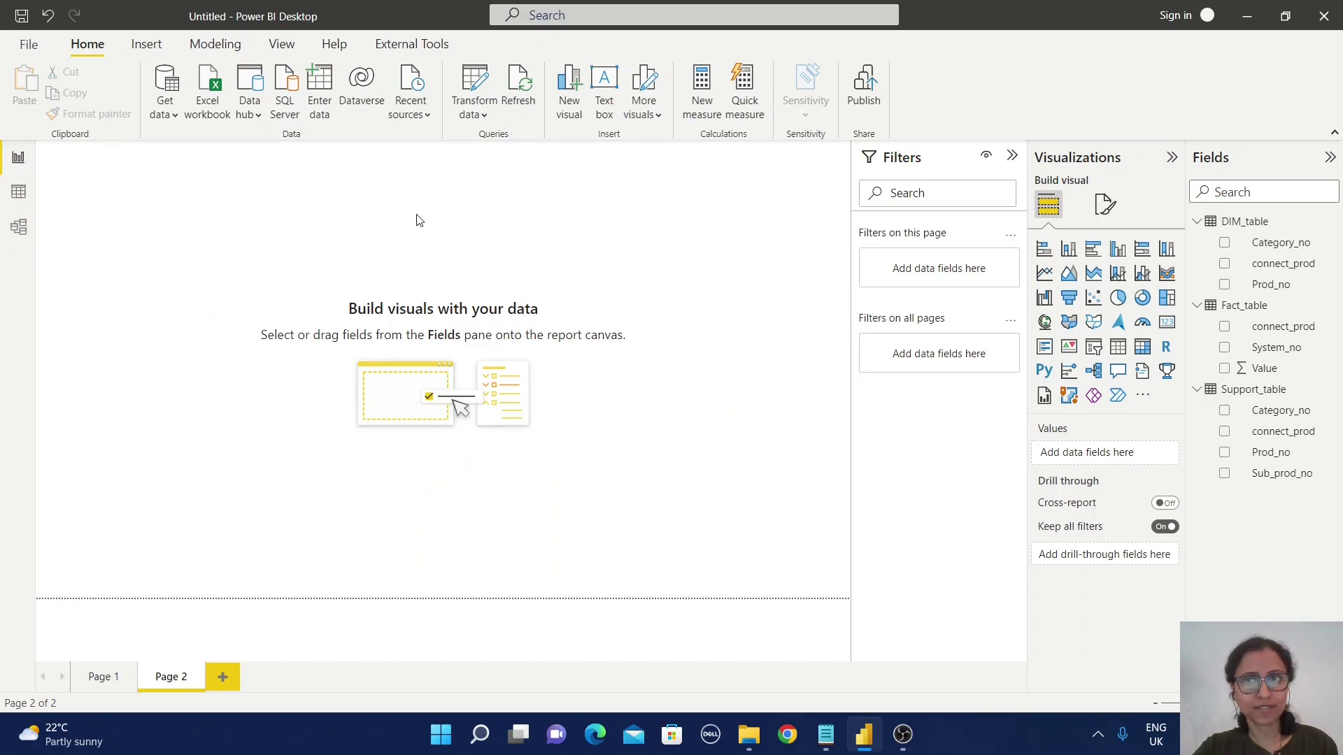
- Add a System_no slicer in List style and nudge it down and right
click(1095, 347)
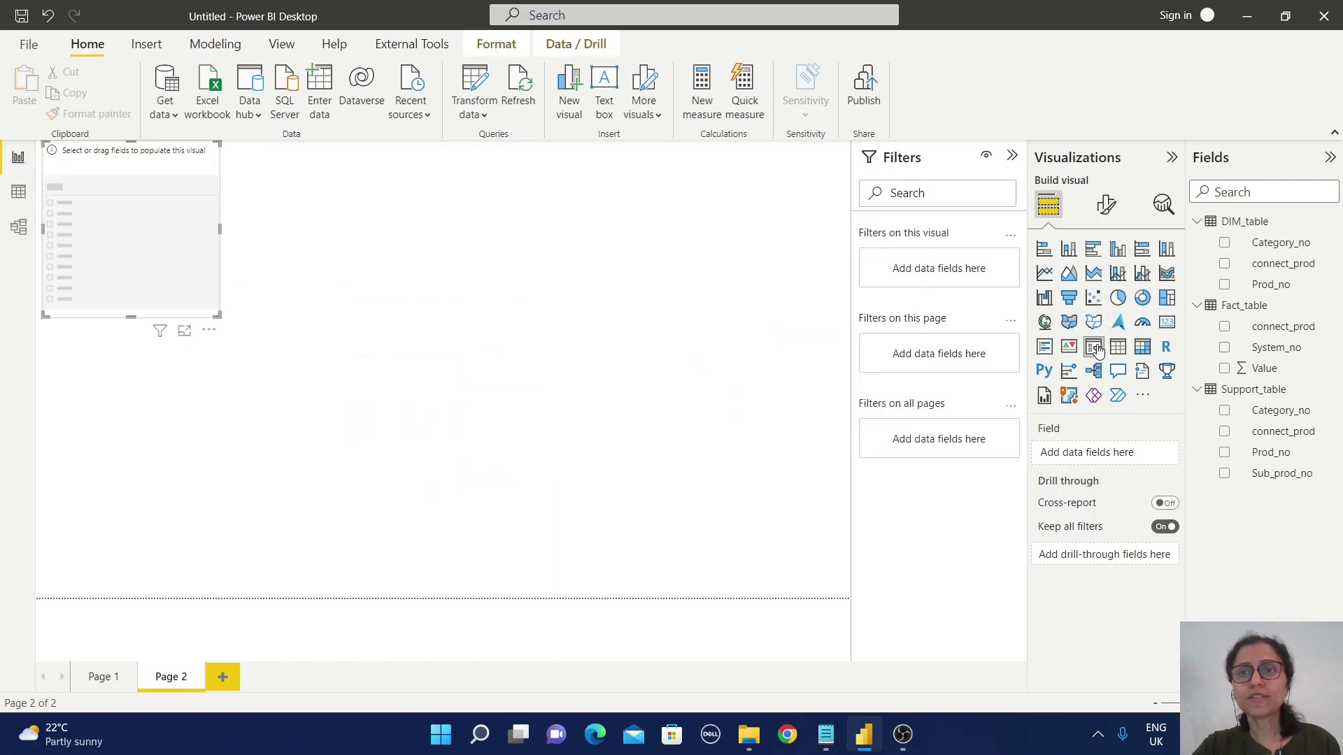
click(1224, 348)
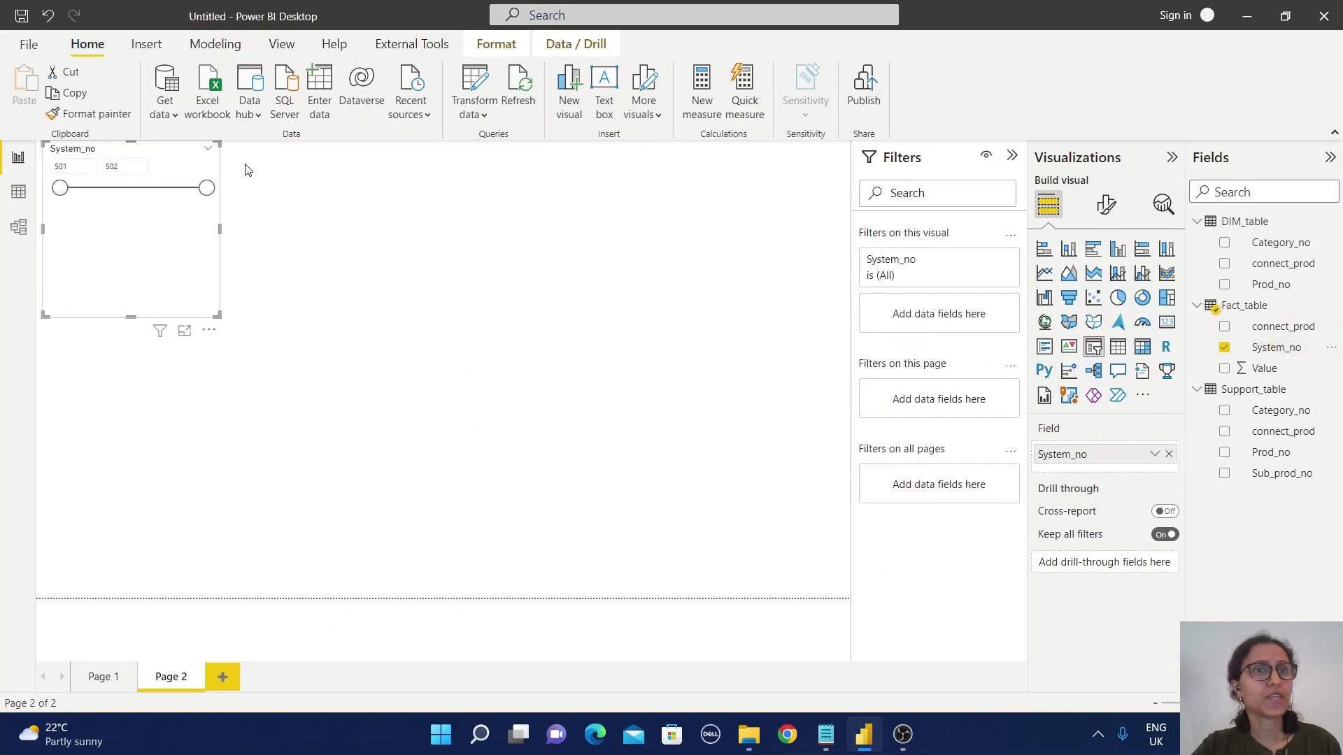
click(208, 148)
click(235, 169)
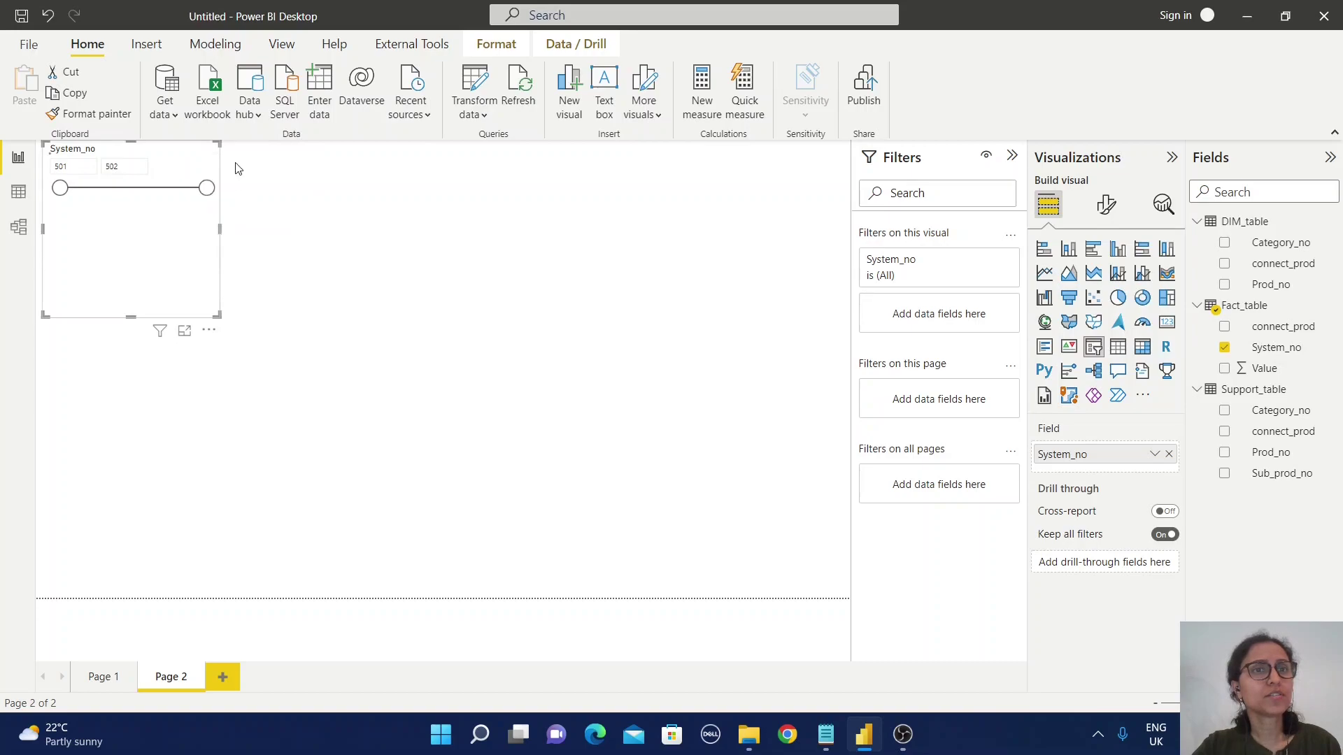
drag(209, 338, 228, 390)
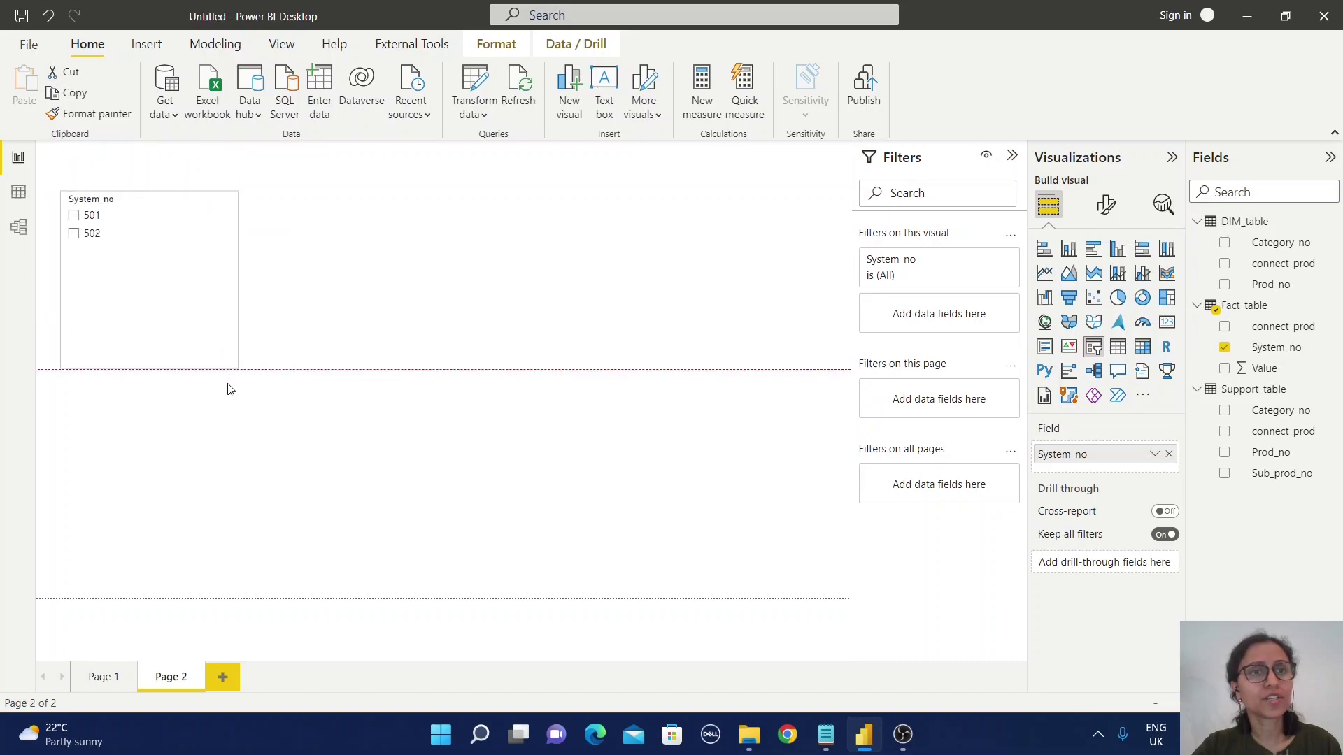
- Turn on Single select in the System_no slicer's selection settings
click(1106, 204)
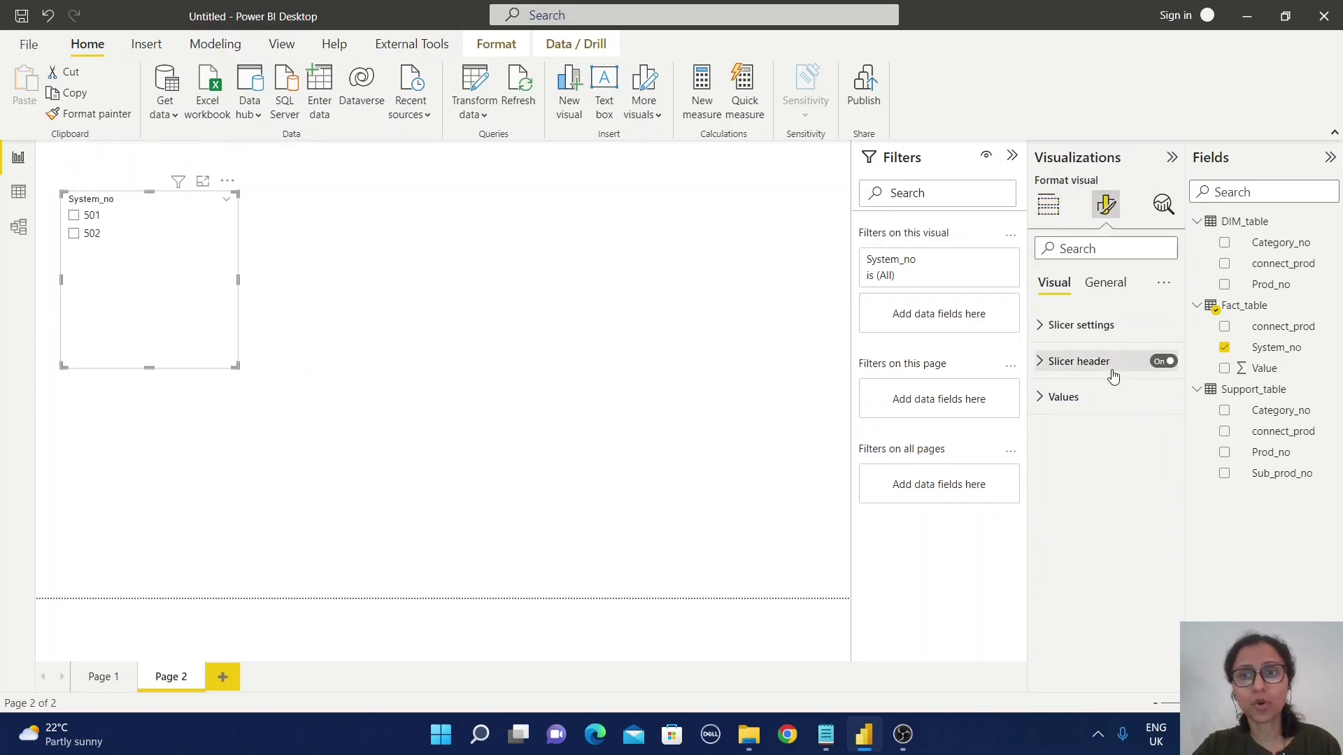
click(1058, 325)
click(1057, 450)
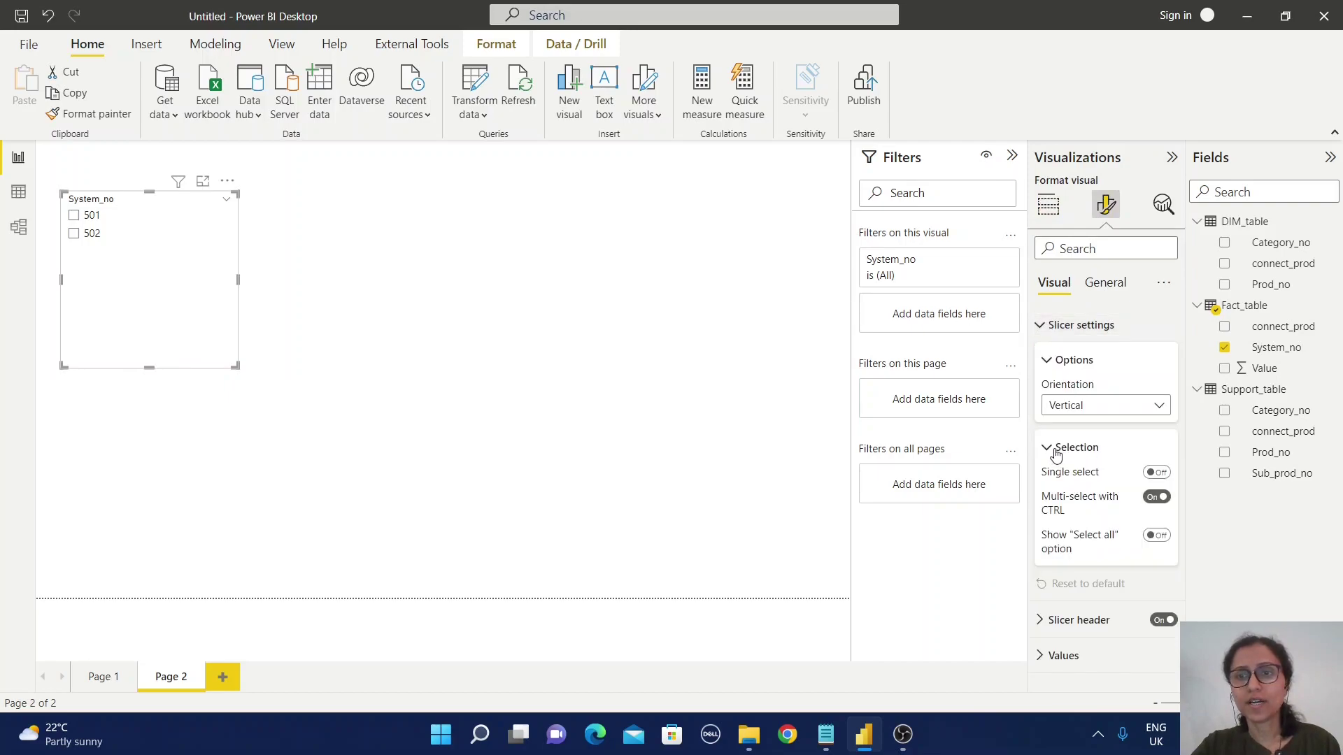
click(1158, 473)
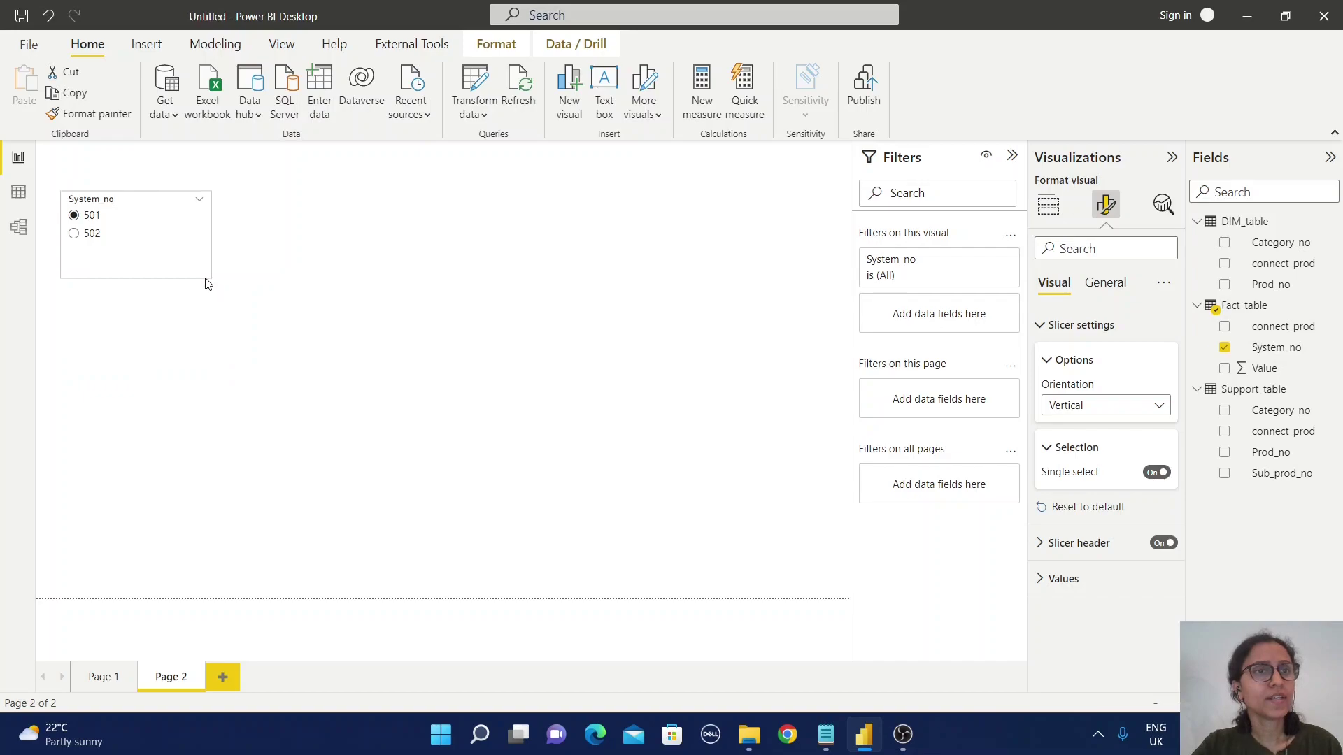
click(312, 332)
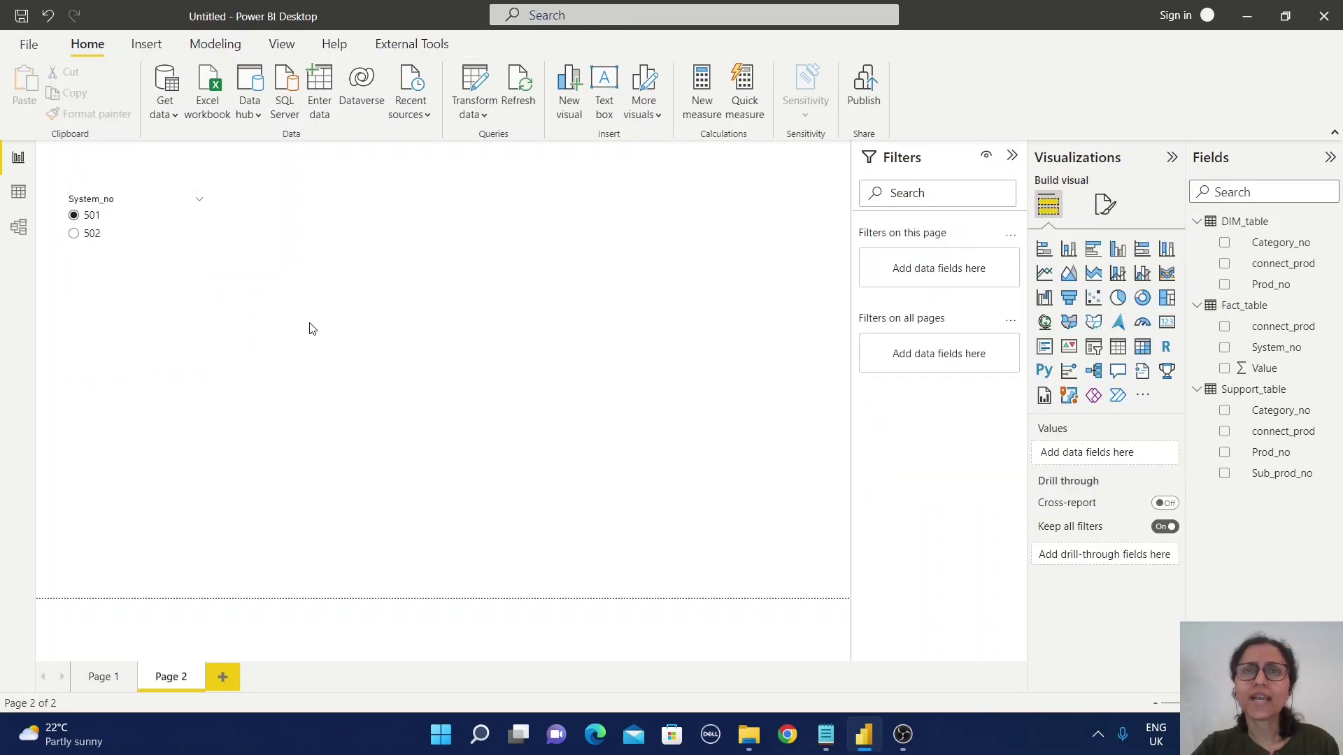
- Add a second slicer with Support_table's Category_no, Prod_no and Sub_prod_no as its levels
click(1094, 348)
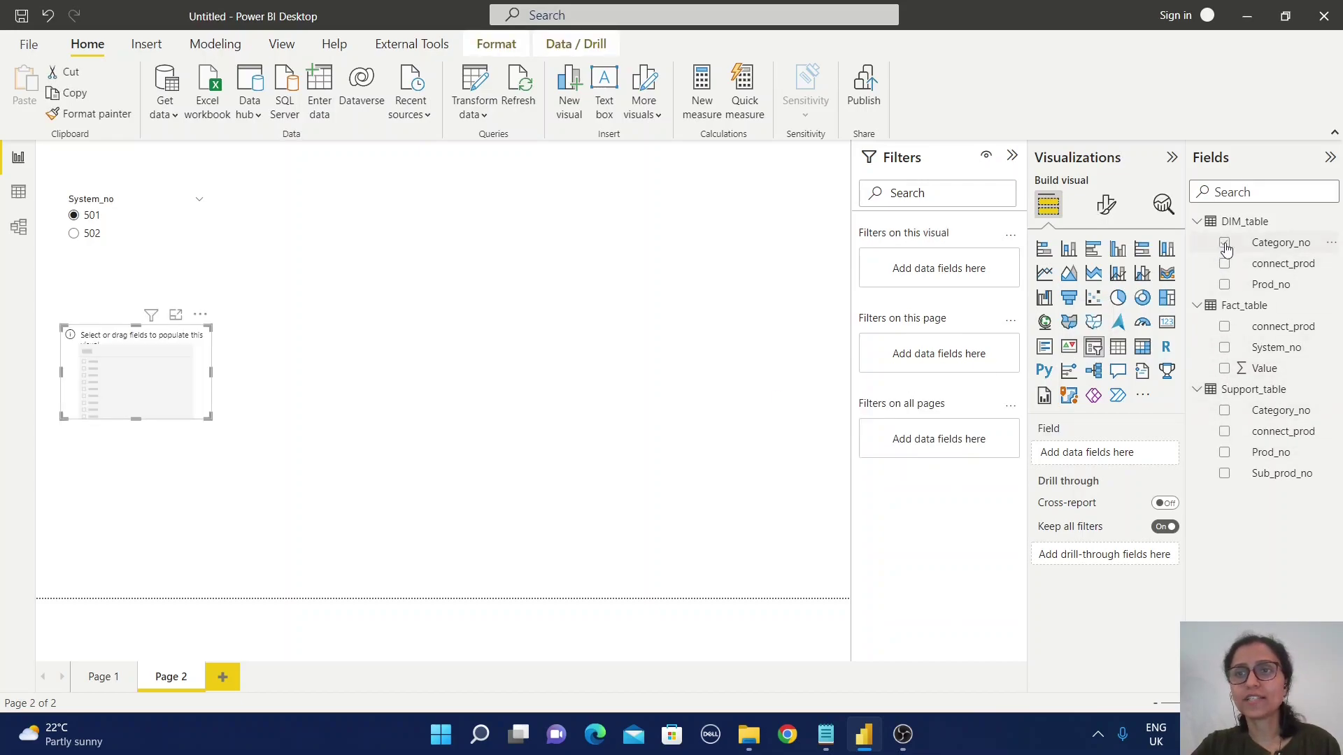
click(1225, 412)
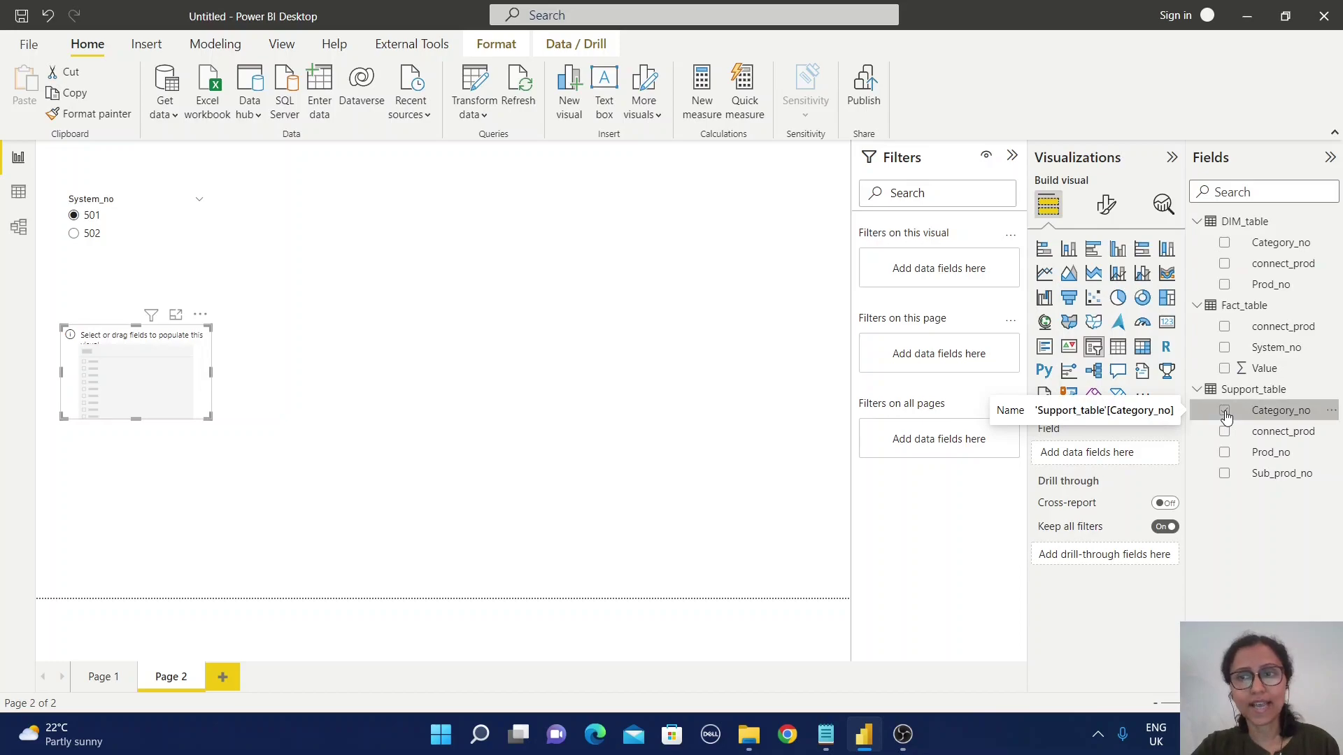
click(1224, 455)
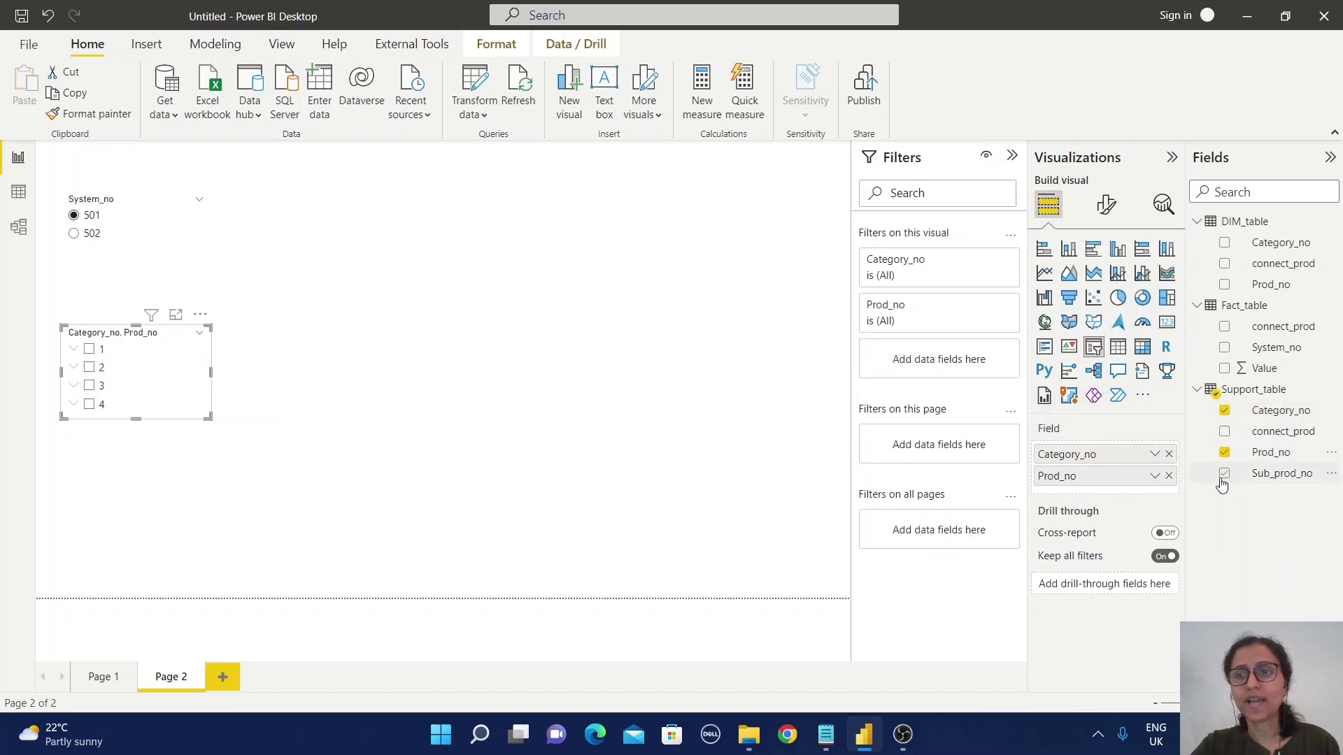
click(1224, 474)
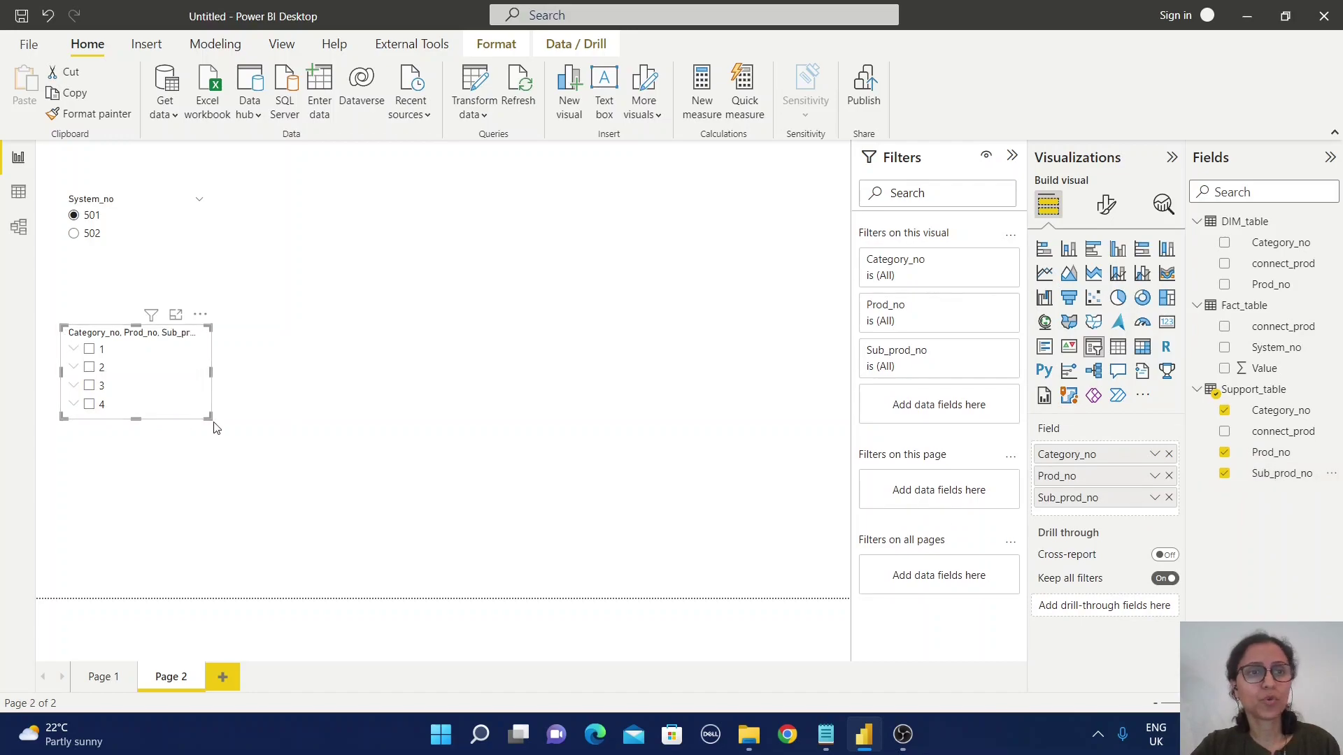
click(620, 306)
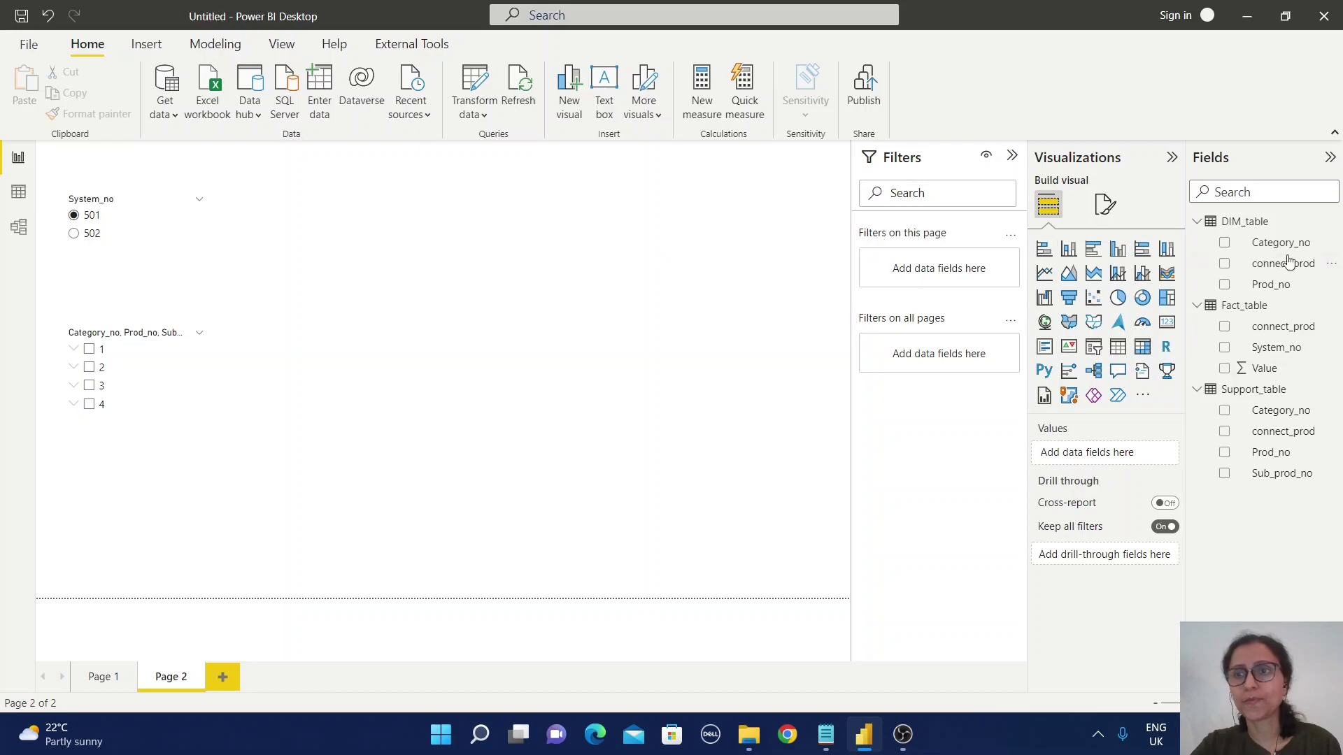
- Build a centred, enlarged table of Category_no, Prod_no and Value, totalling 105,448.13
click(1224, 244)
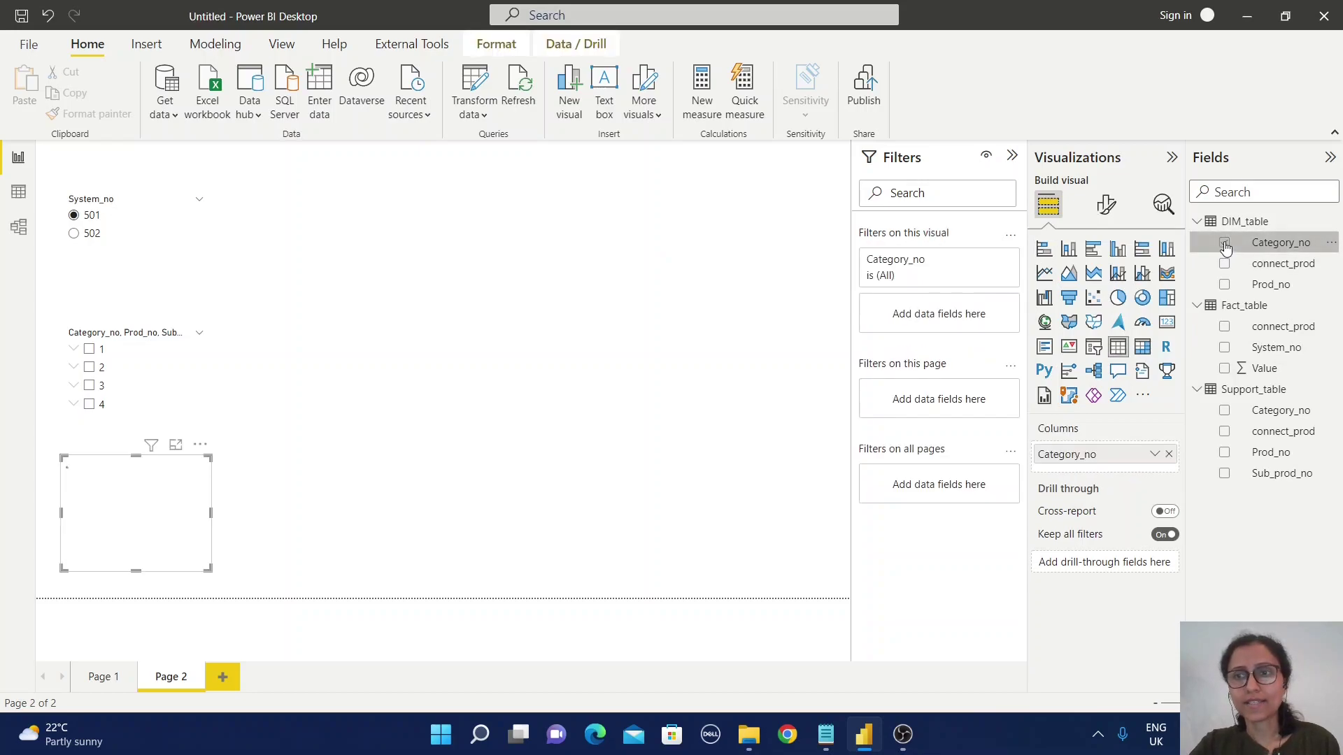
drag(180, 481, 521, 287)
drag(548, 380, 744, 441)
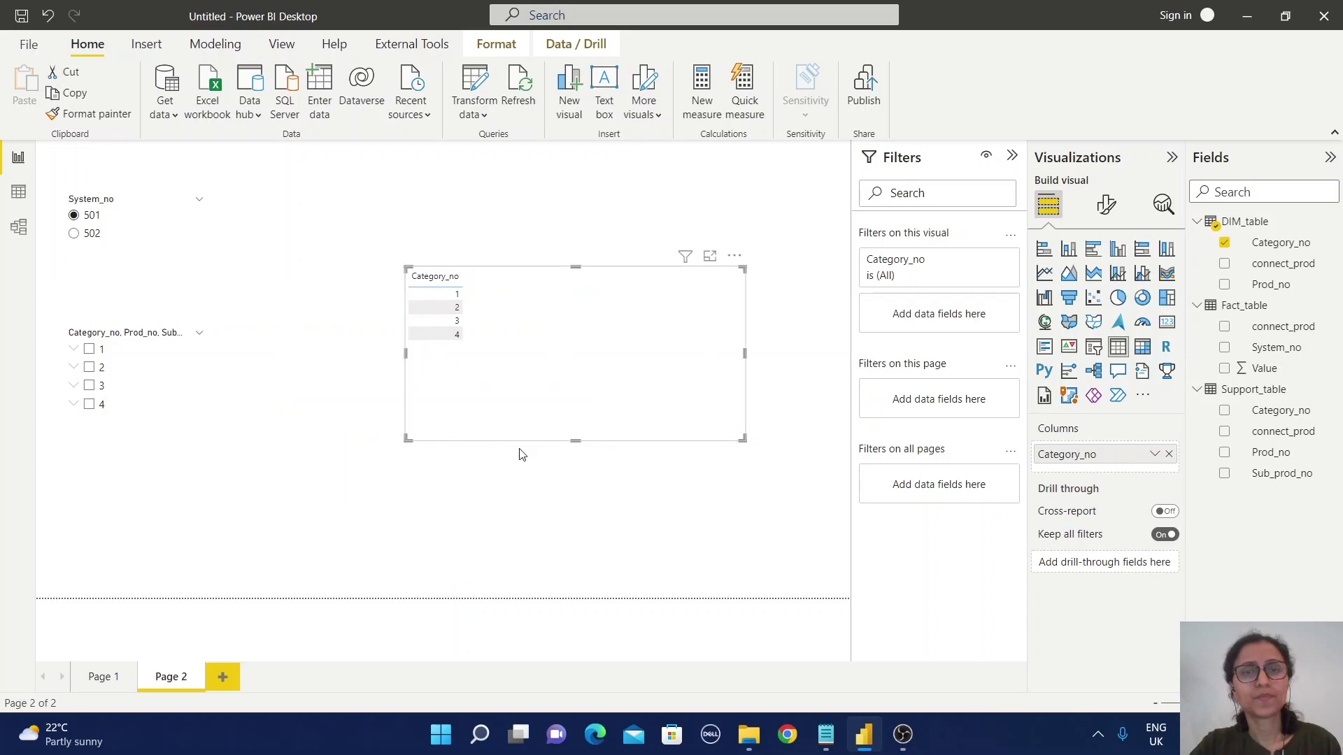
click(1225, 285)
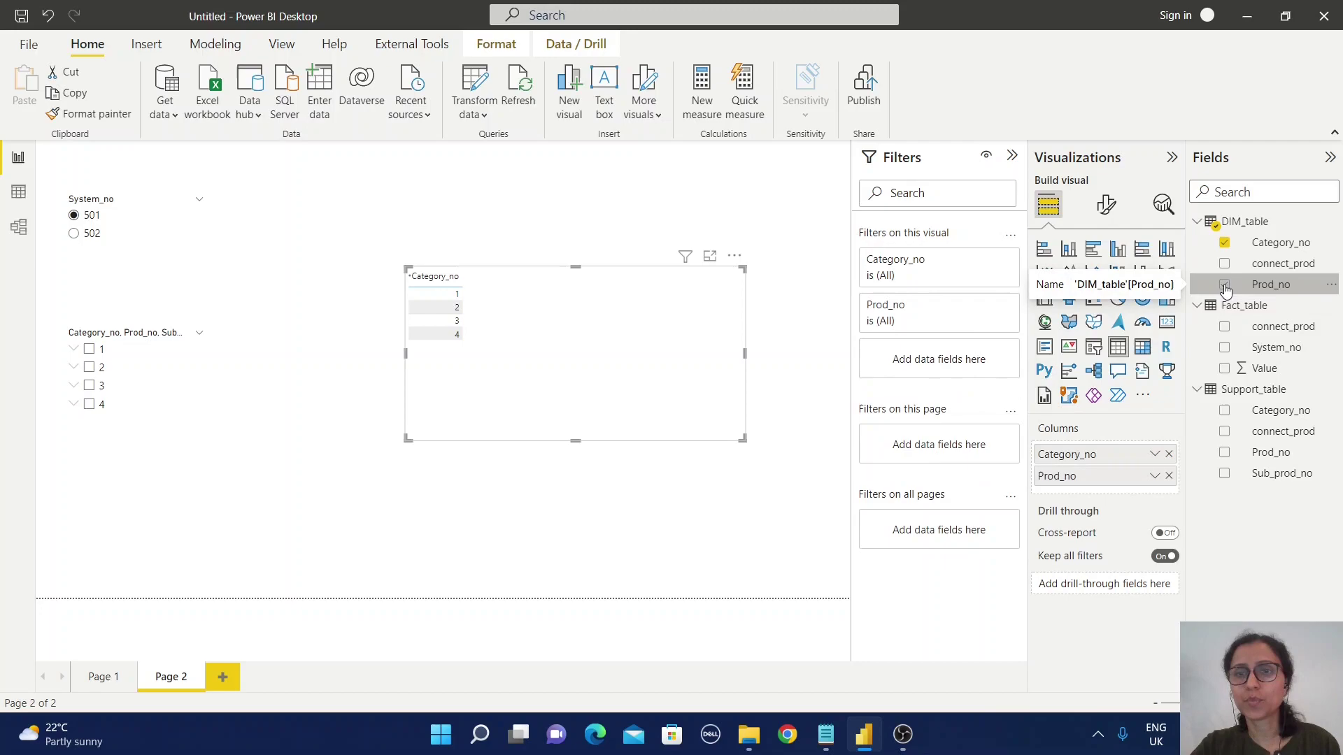
click(1224, 370)
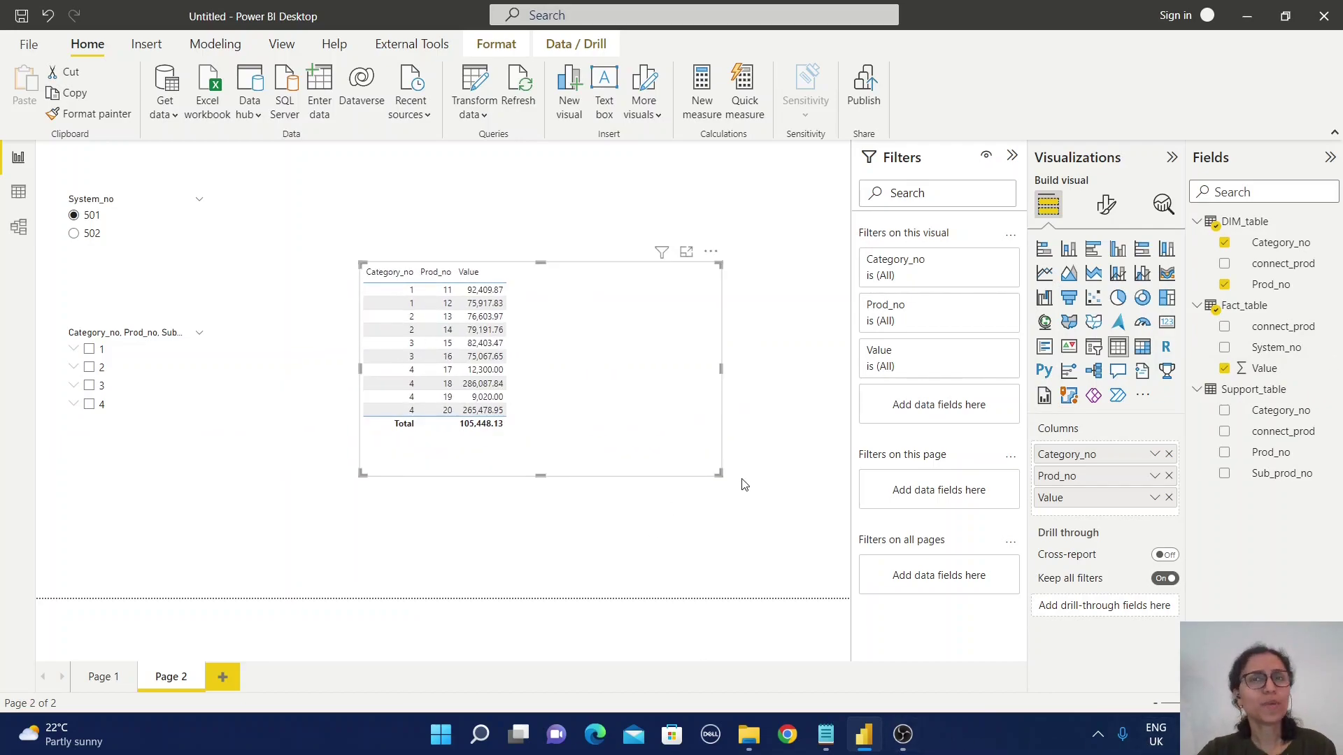
click(586, 465)
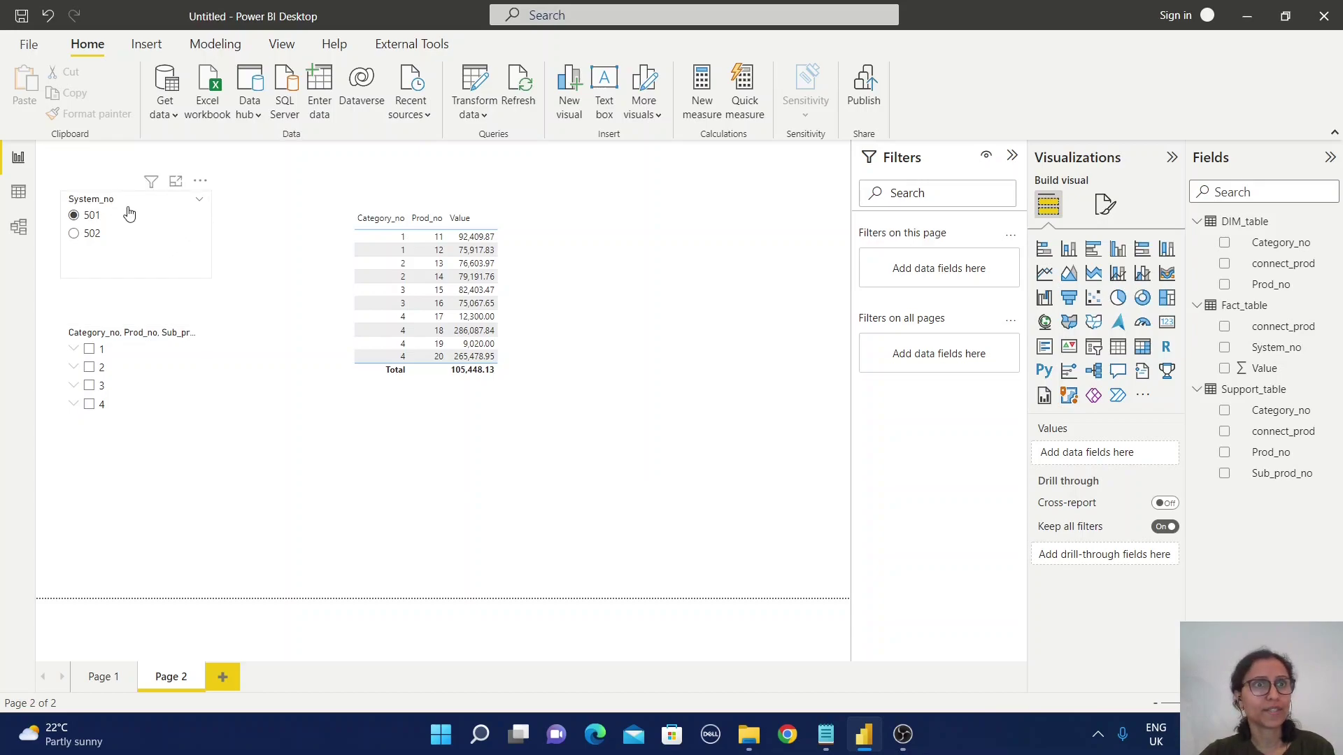
- Add a System_no and Category_no table right of the Value table, then select 502 in the System_no slicer
click(1118, 347)
drag(782, 250, 677, 297)
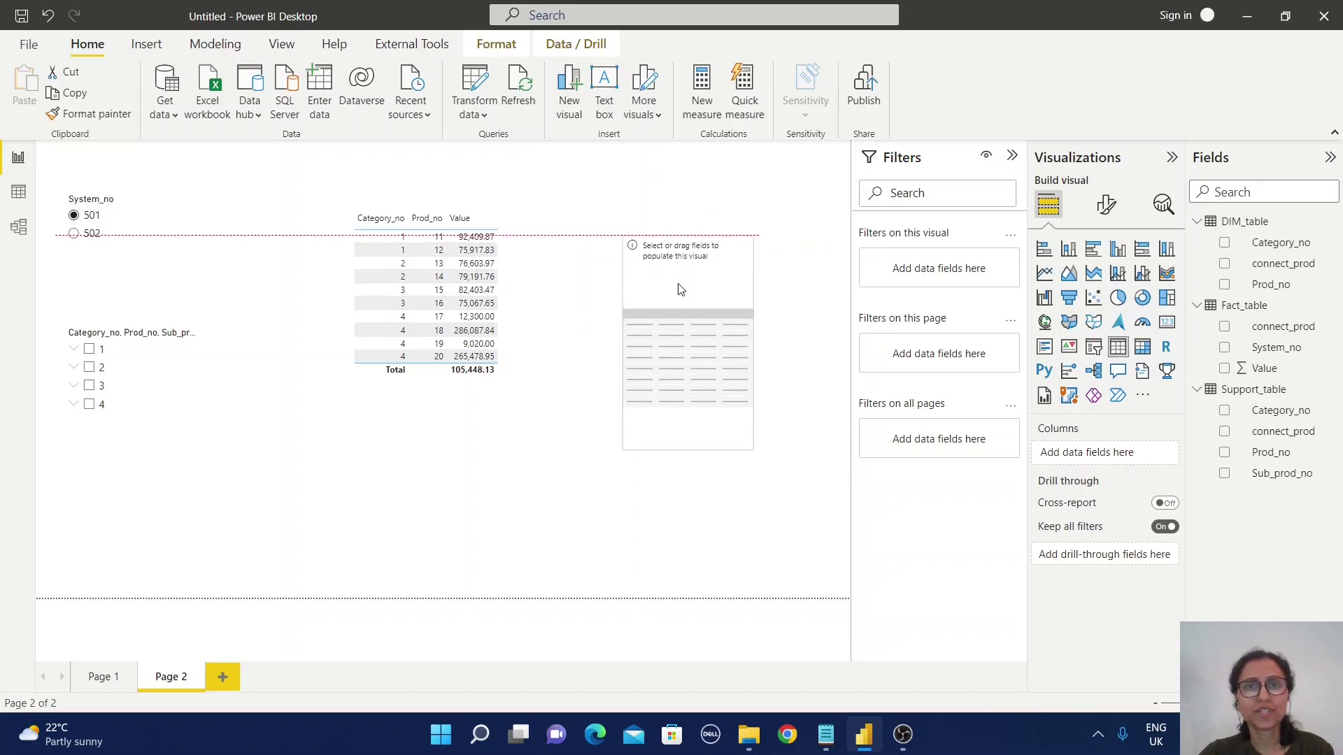
click(1224, 347)
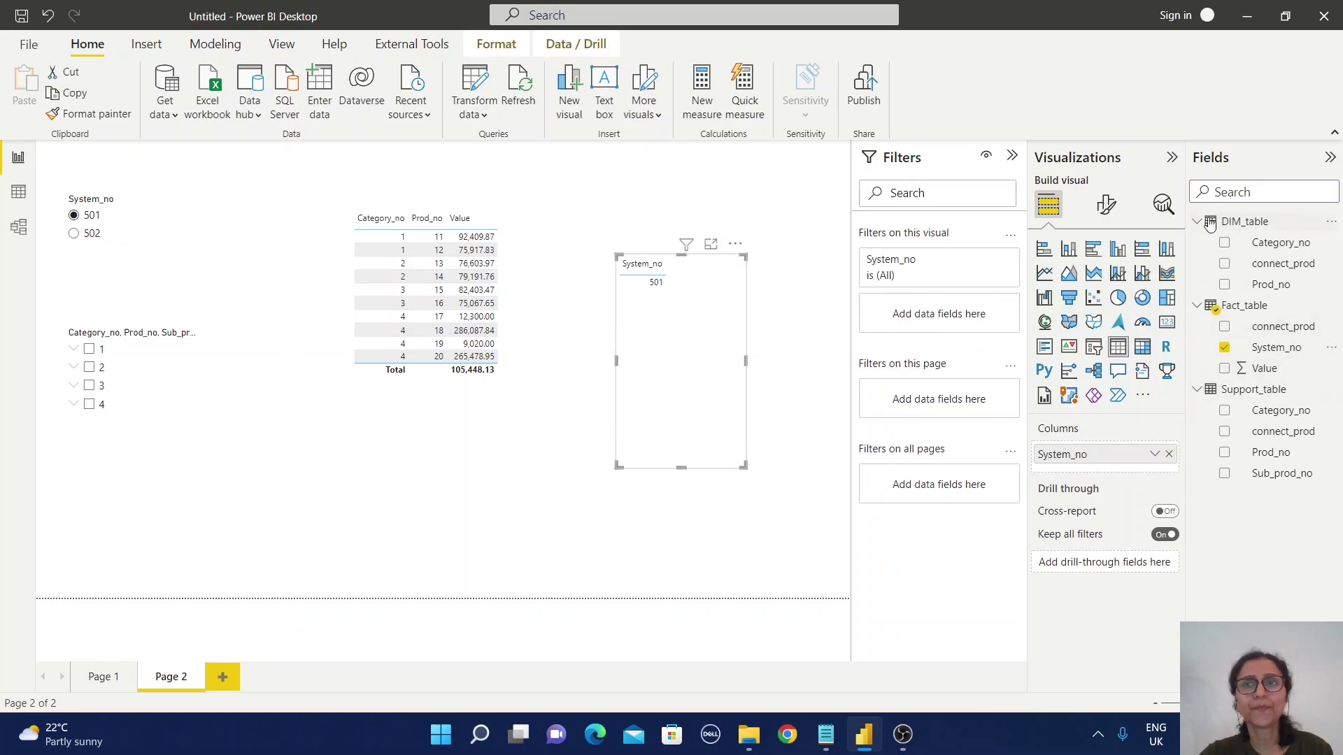
click(1224, 243)
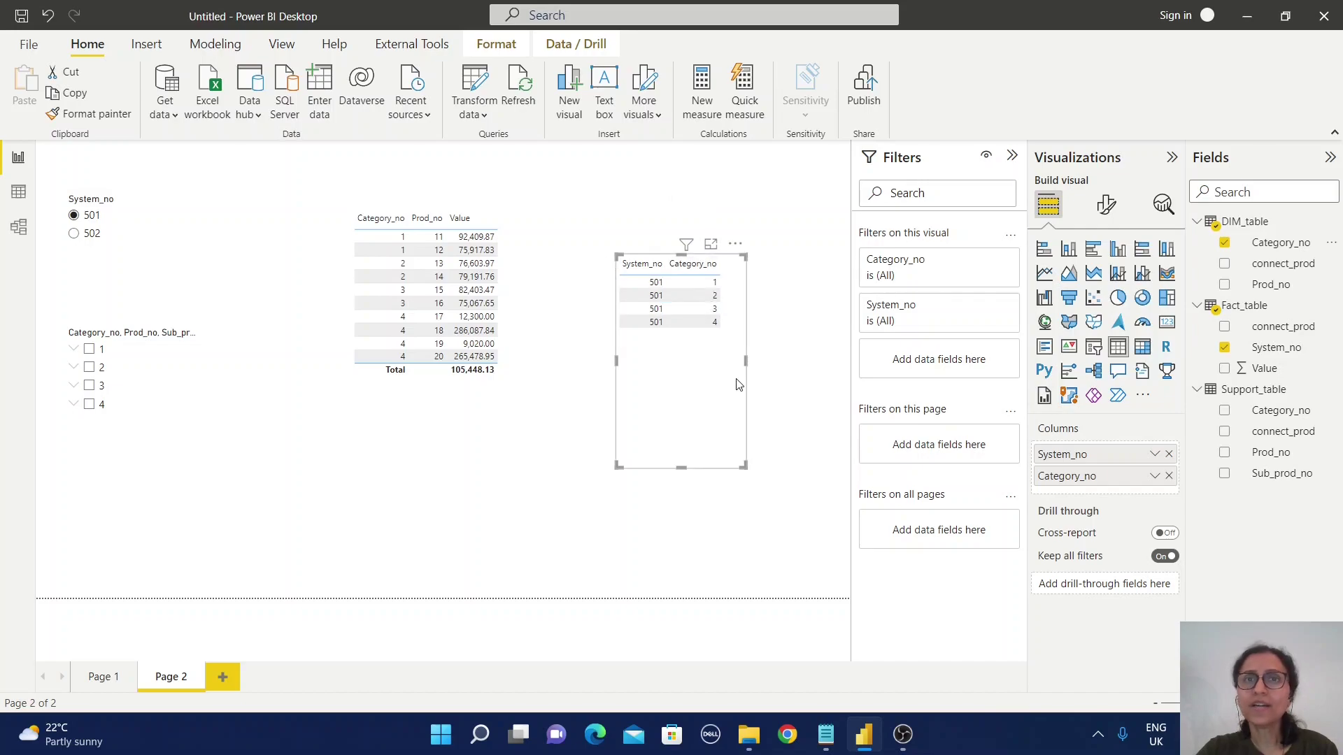
click(74, 235)
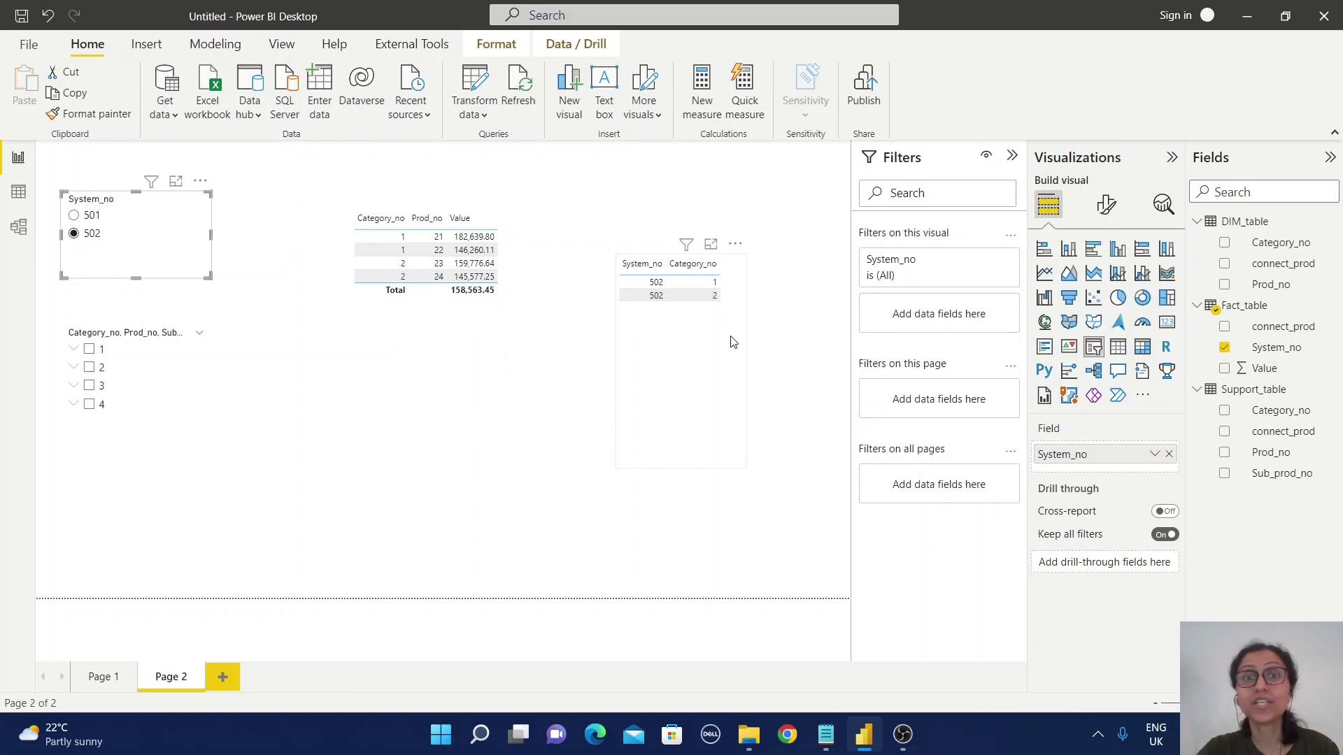
- Expand and collapse category 2 in the hierarchy slicer, confirming it still lists all categories
click(168, 416)
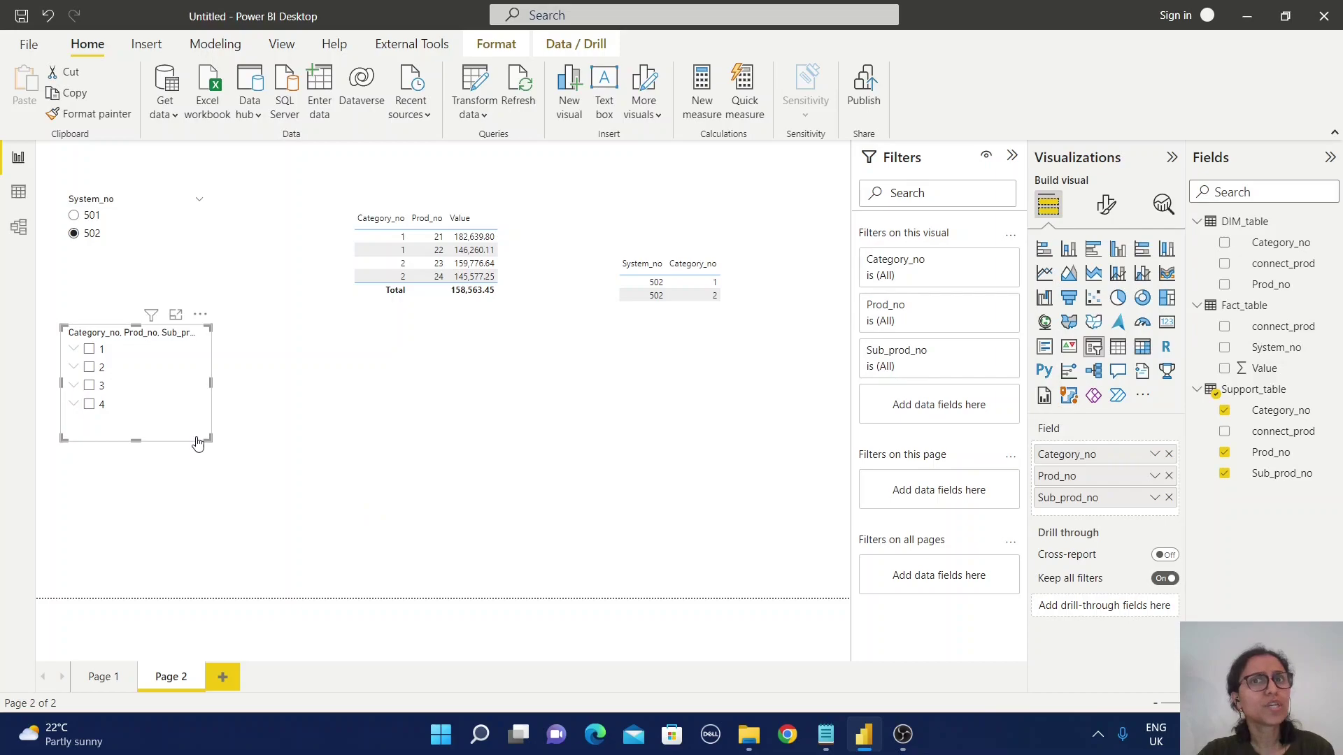
click(74, 368)
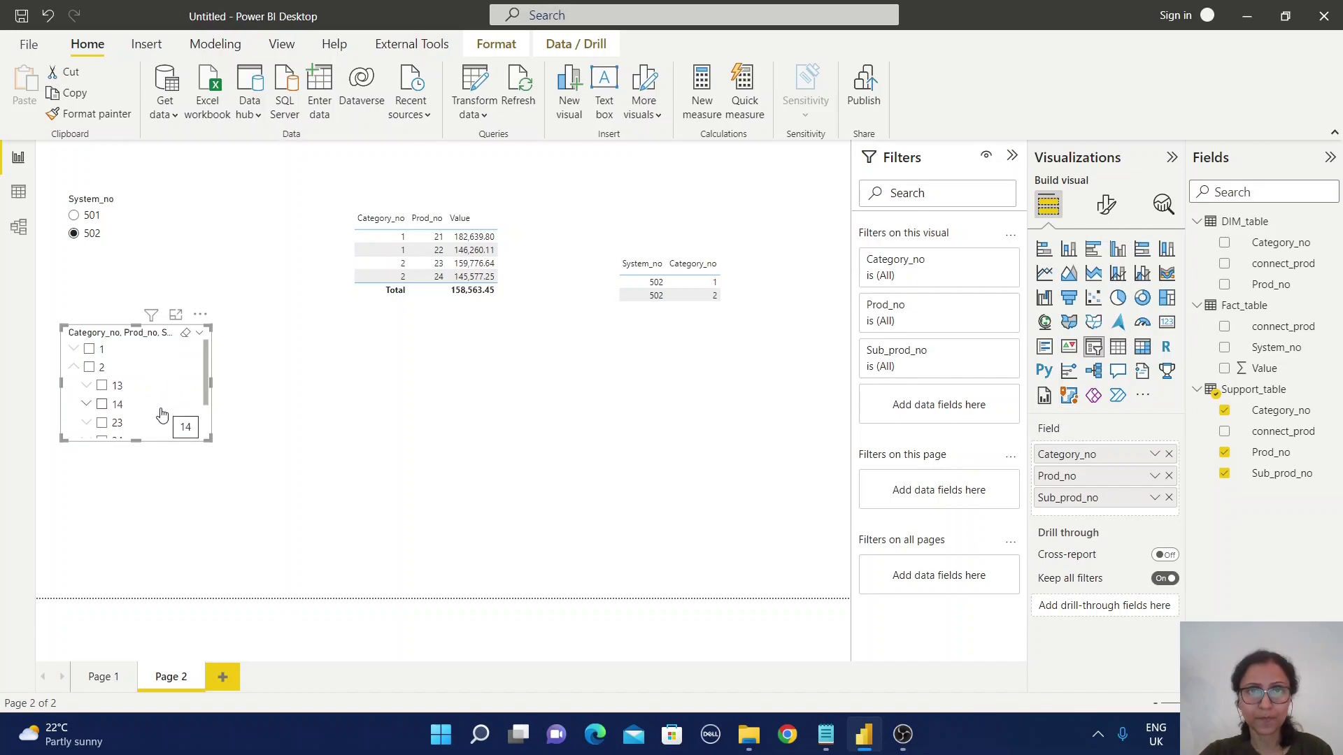
click(126, 361)
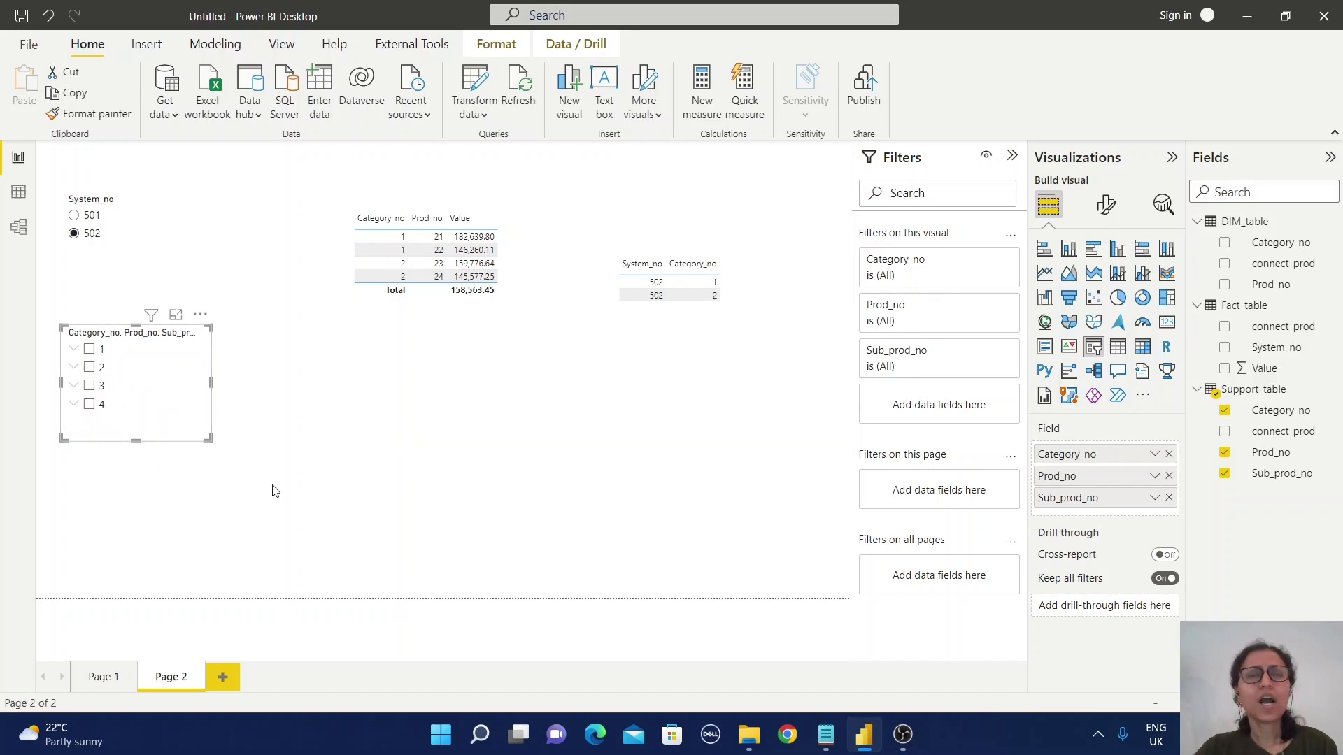
click(489, 479)
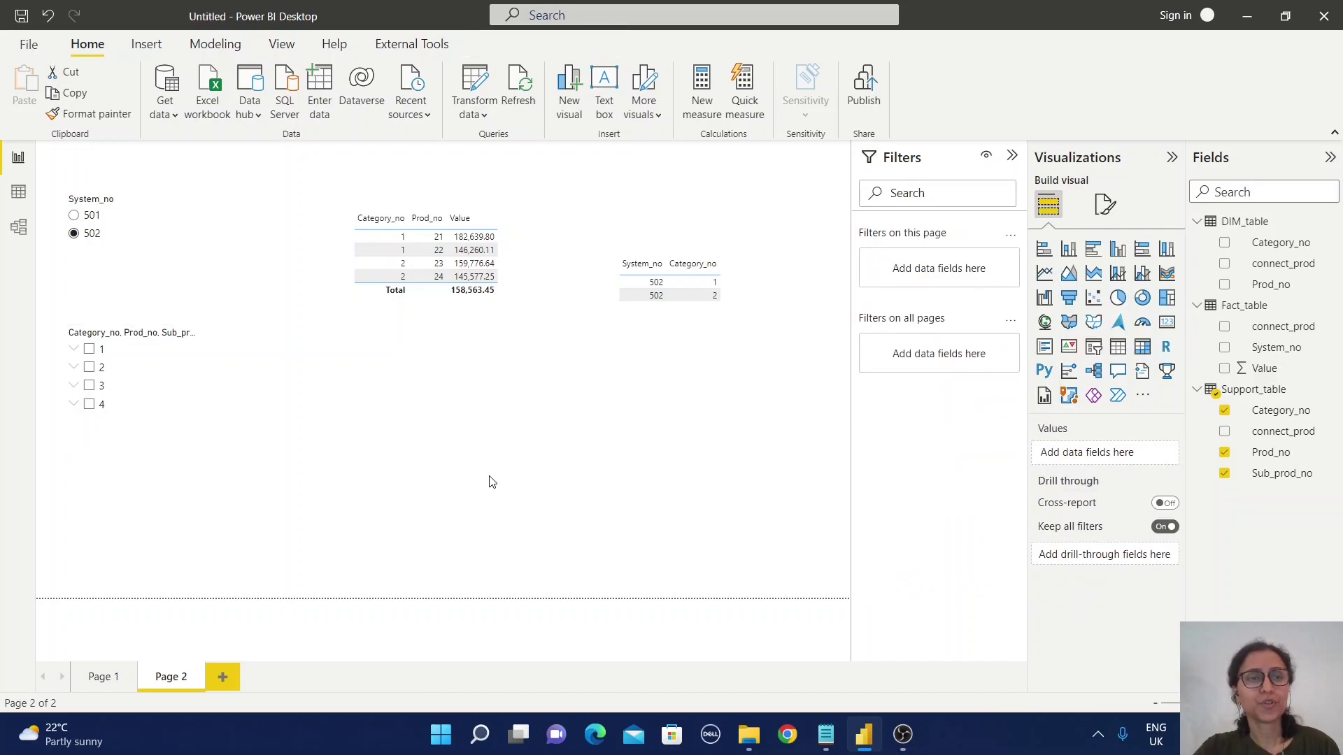
- Bring up Fact_table's More options menu in the Fields pane
click(1259, 309)
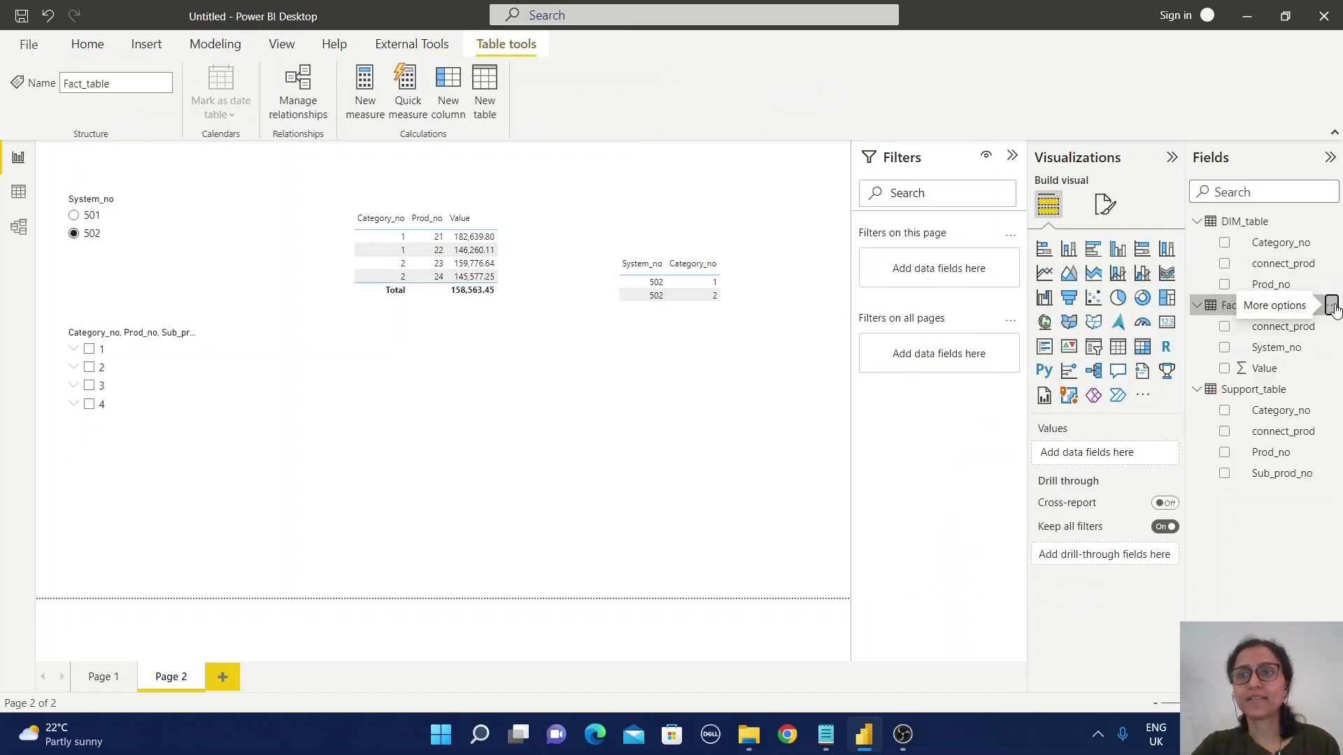
click(1332, 306)
key(Escape)
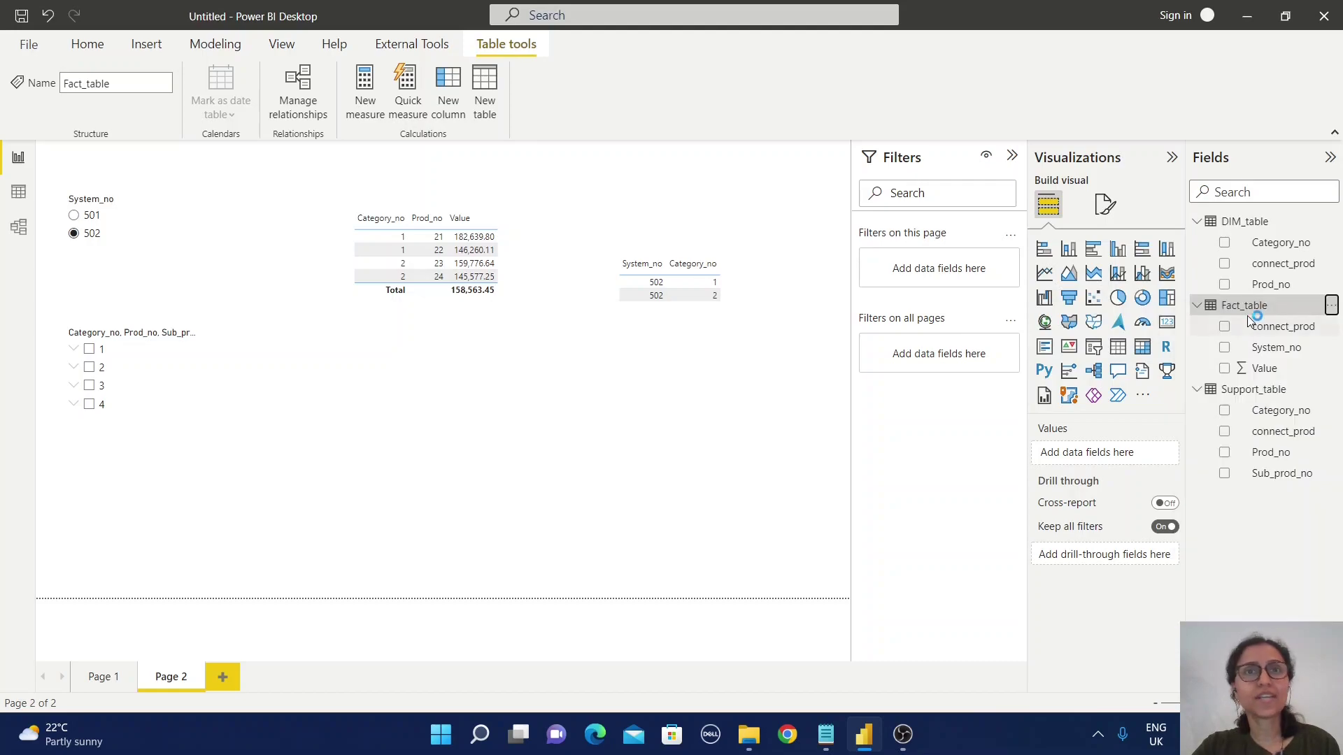
- Name the new measure Filter_unrelated and start its formula with CALCULATE(
key(ctrl+z)
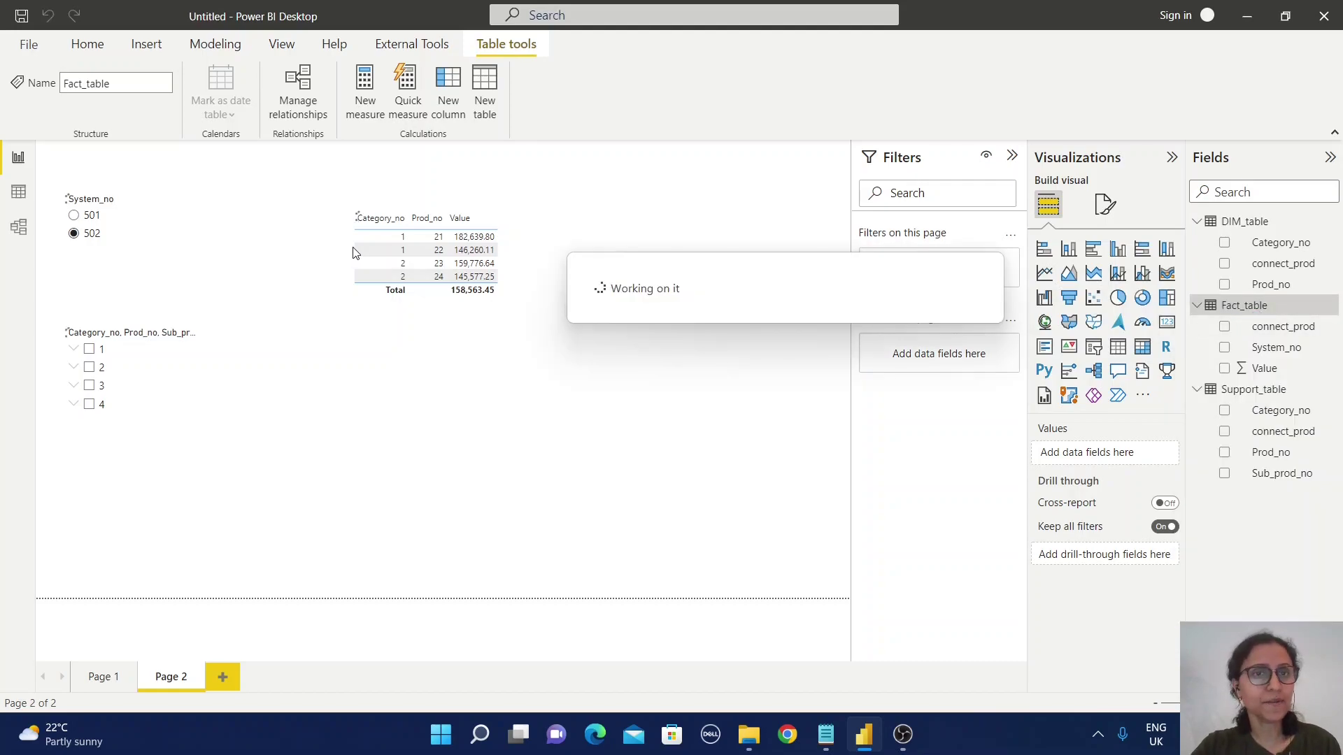
text(Filter)
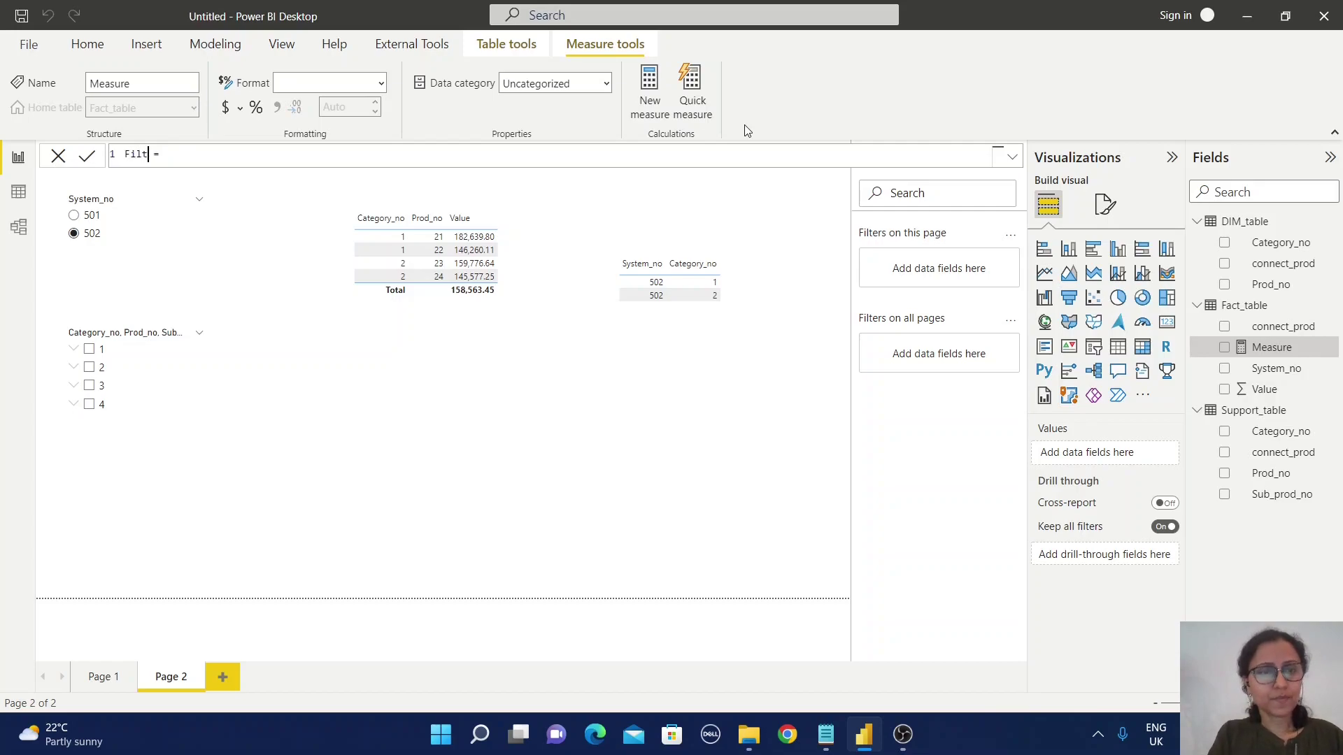
text(_)
text(unrelate)
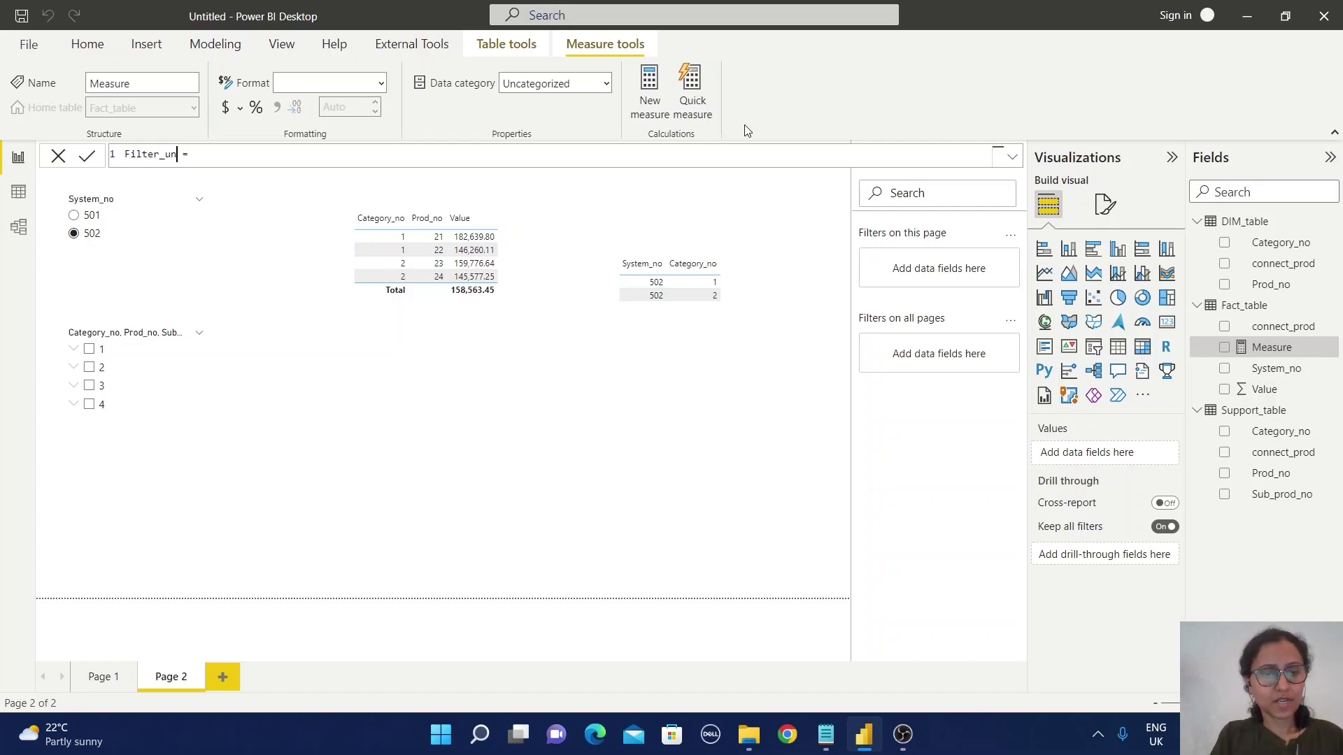
text(d)
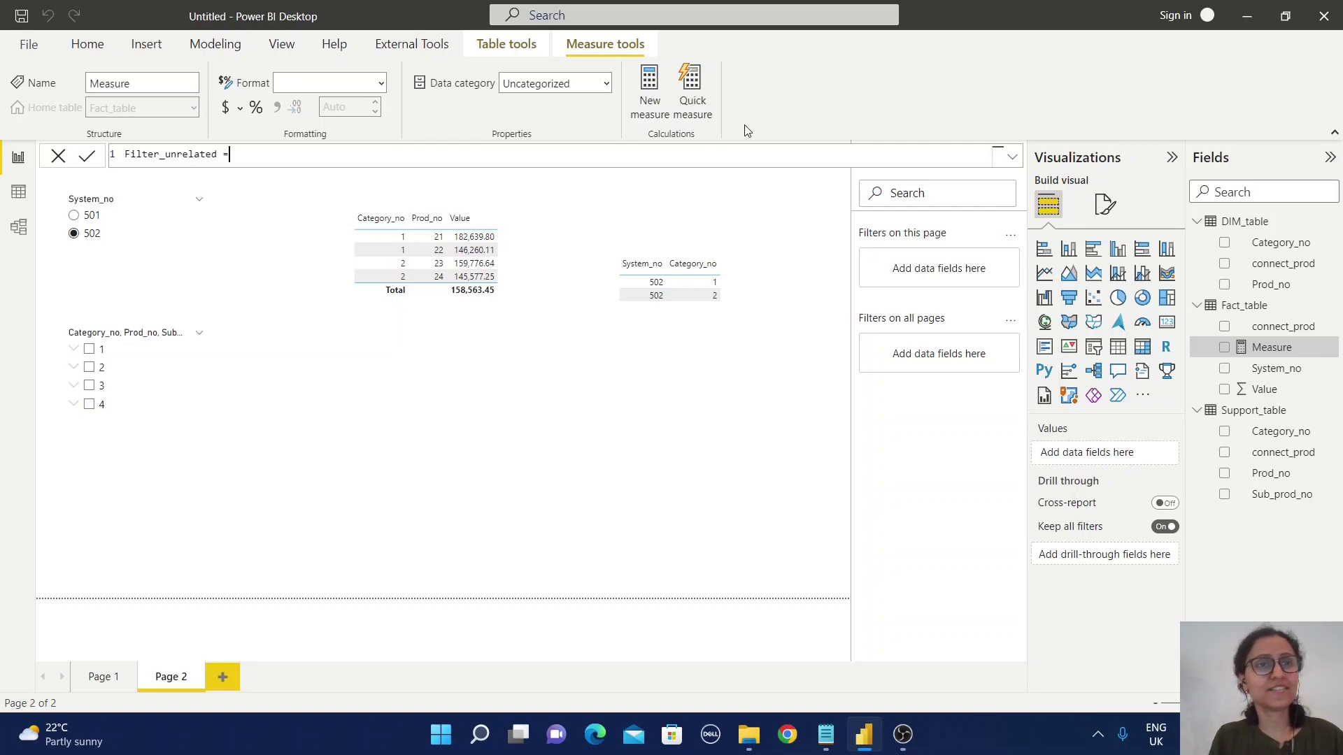
text(=CAL)
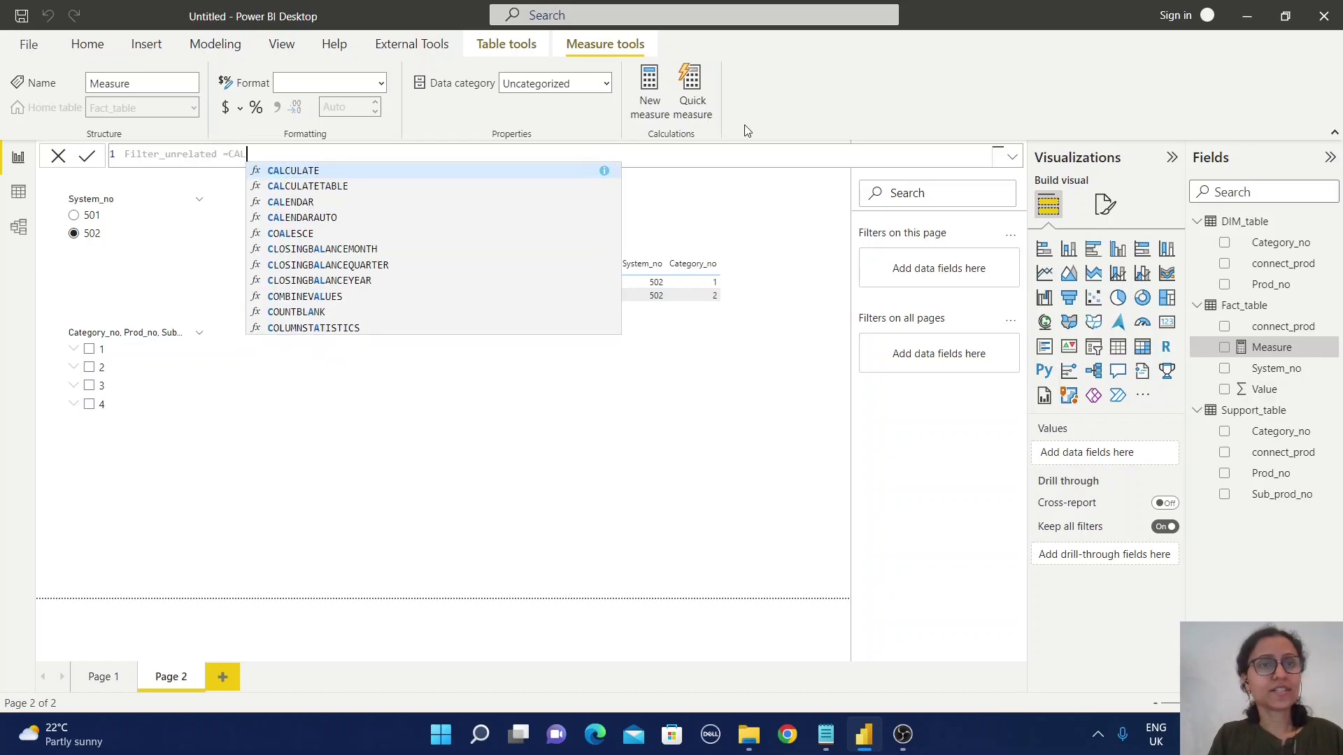
key(Tab)
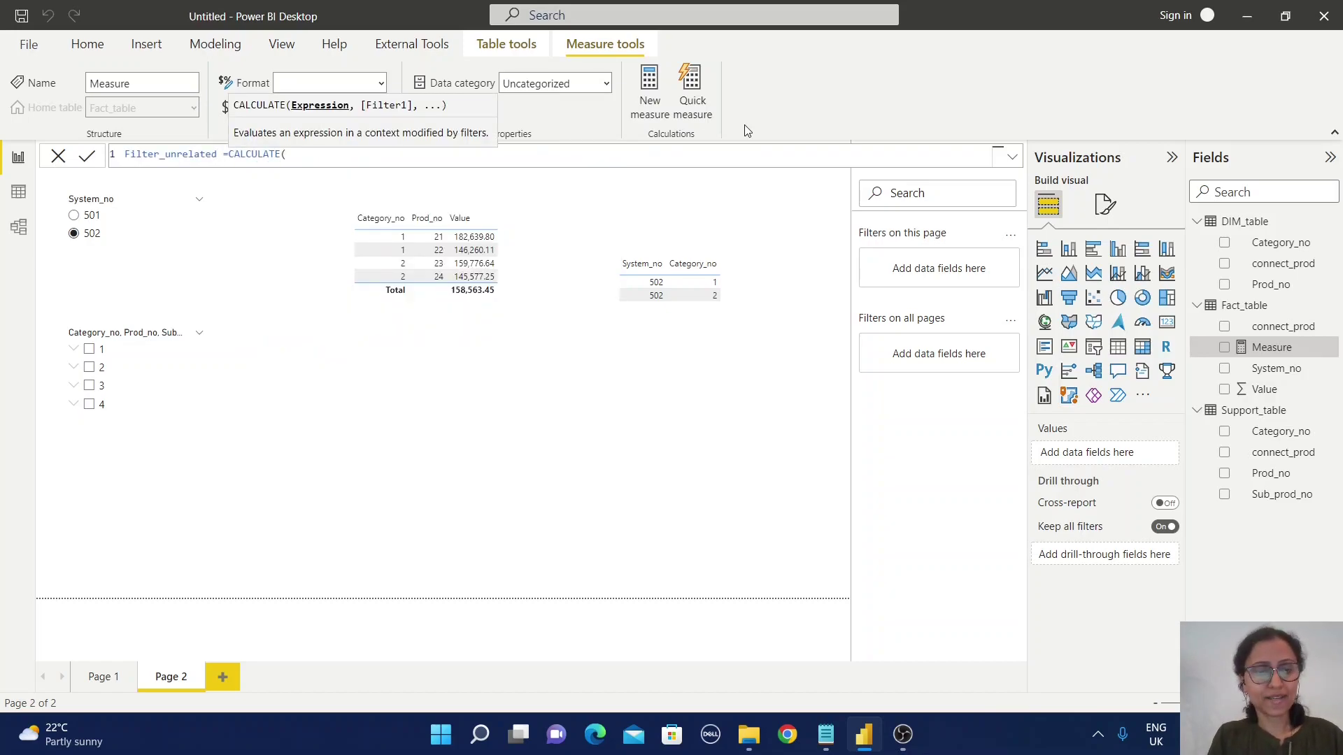
key(shift+Return)
- Add COUNTROWS(Support_table) and KEEPFILTERS( as CALCULATE's arguments
text(count)
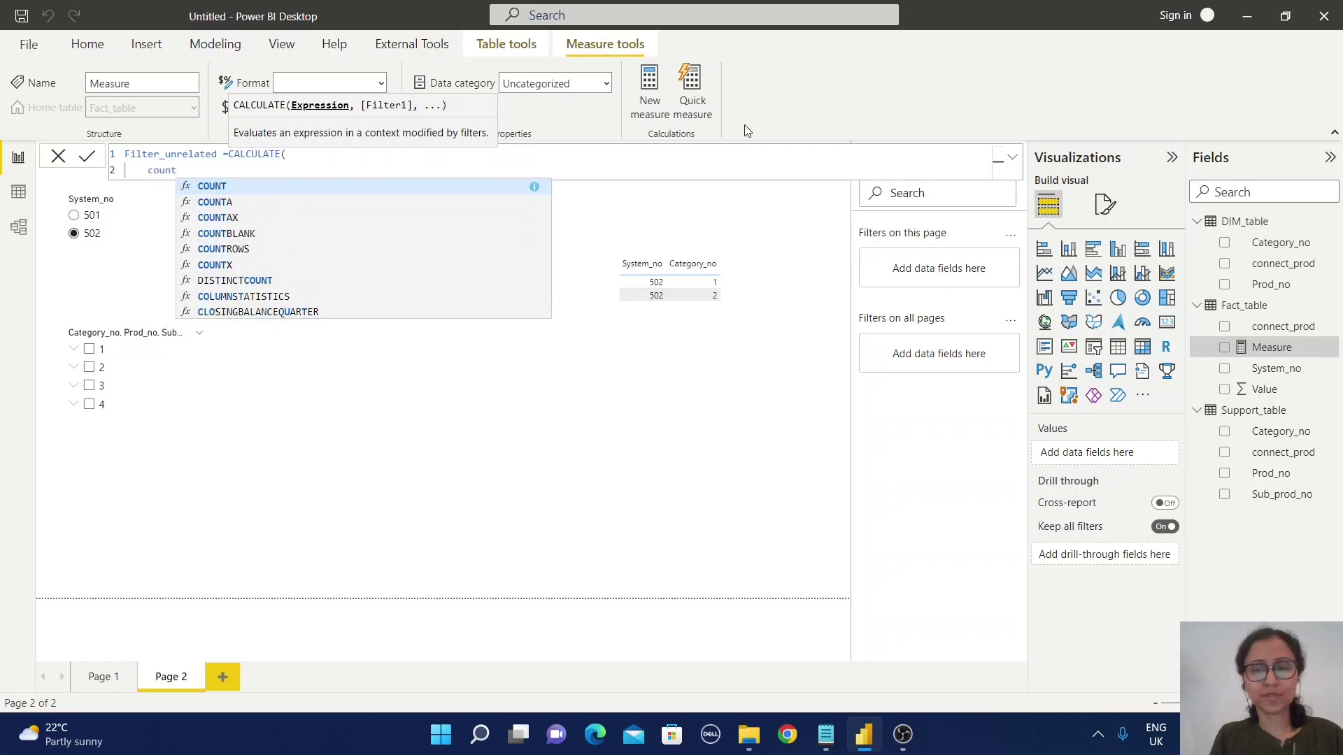
key(Down)
key(Down)
key(Down)
key(Down)
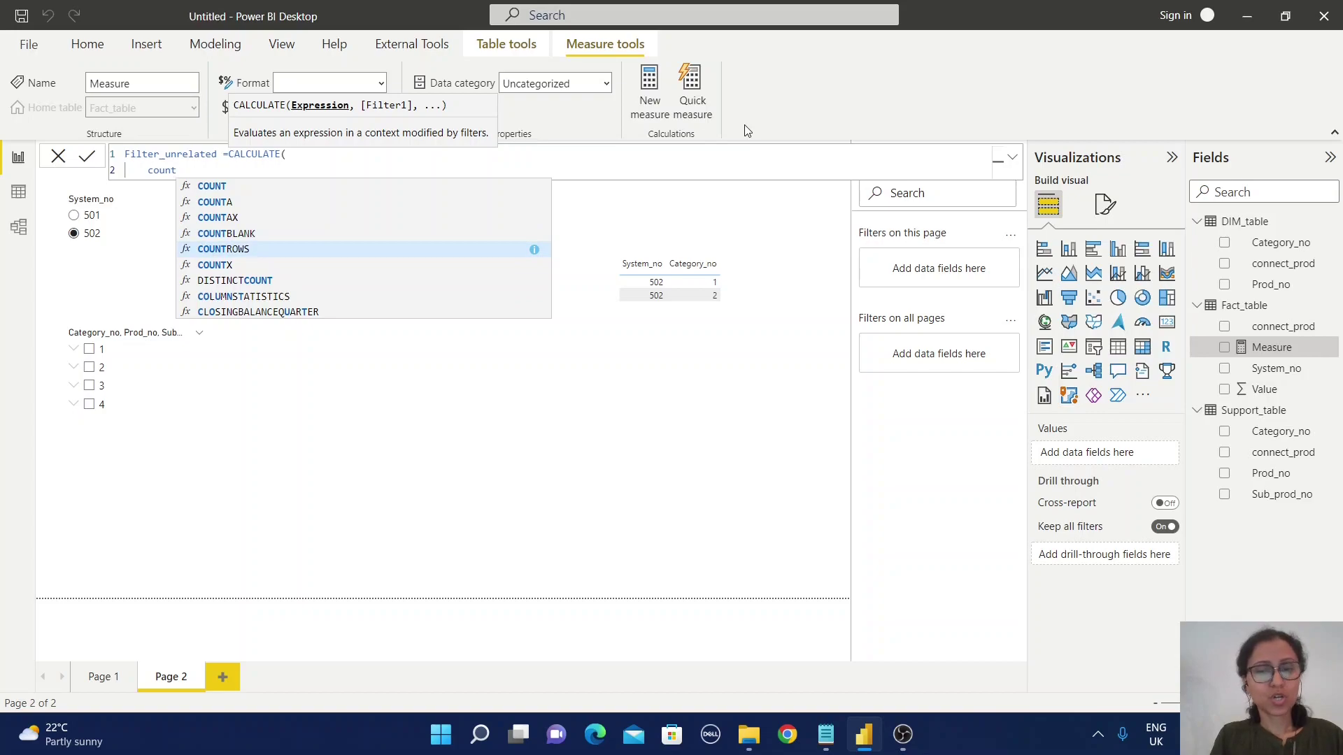
key(Tab)
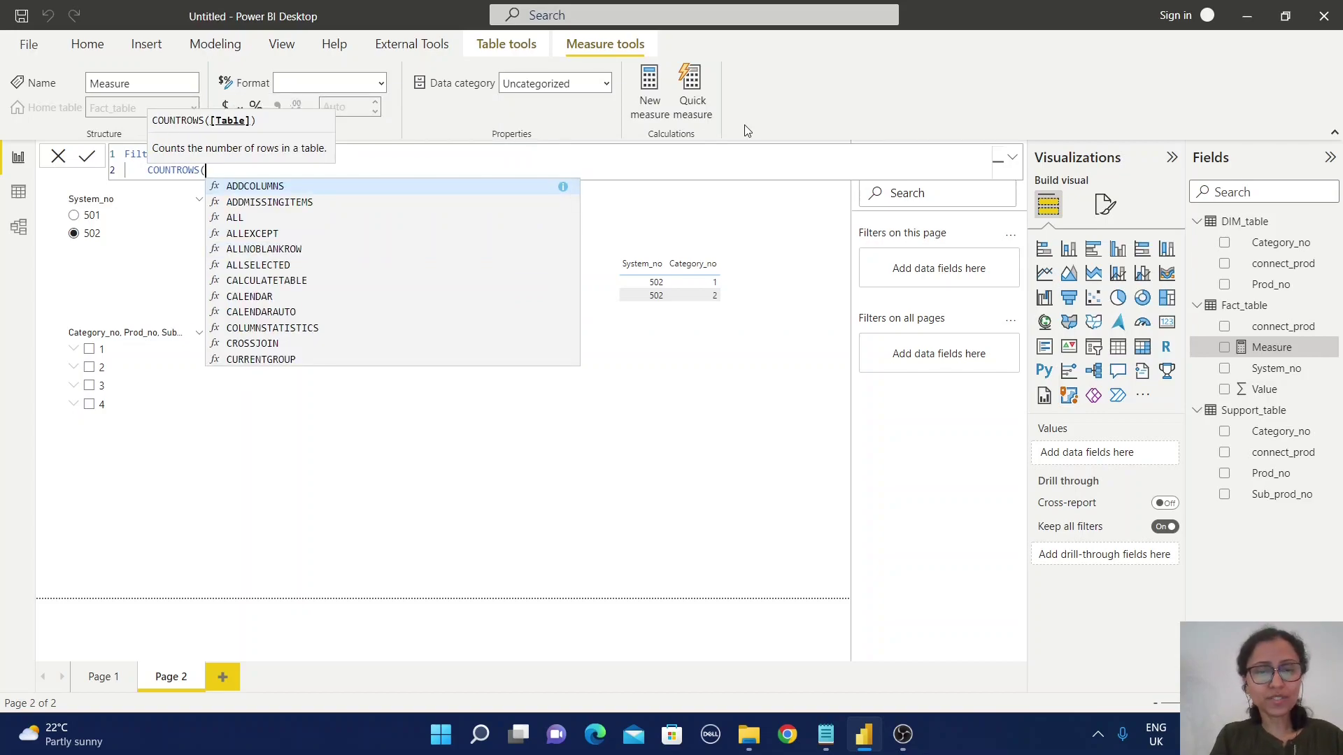
text(supp)
key(Tab)
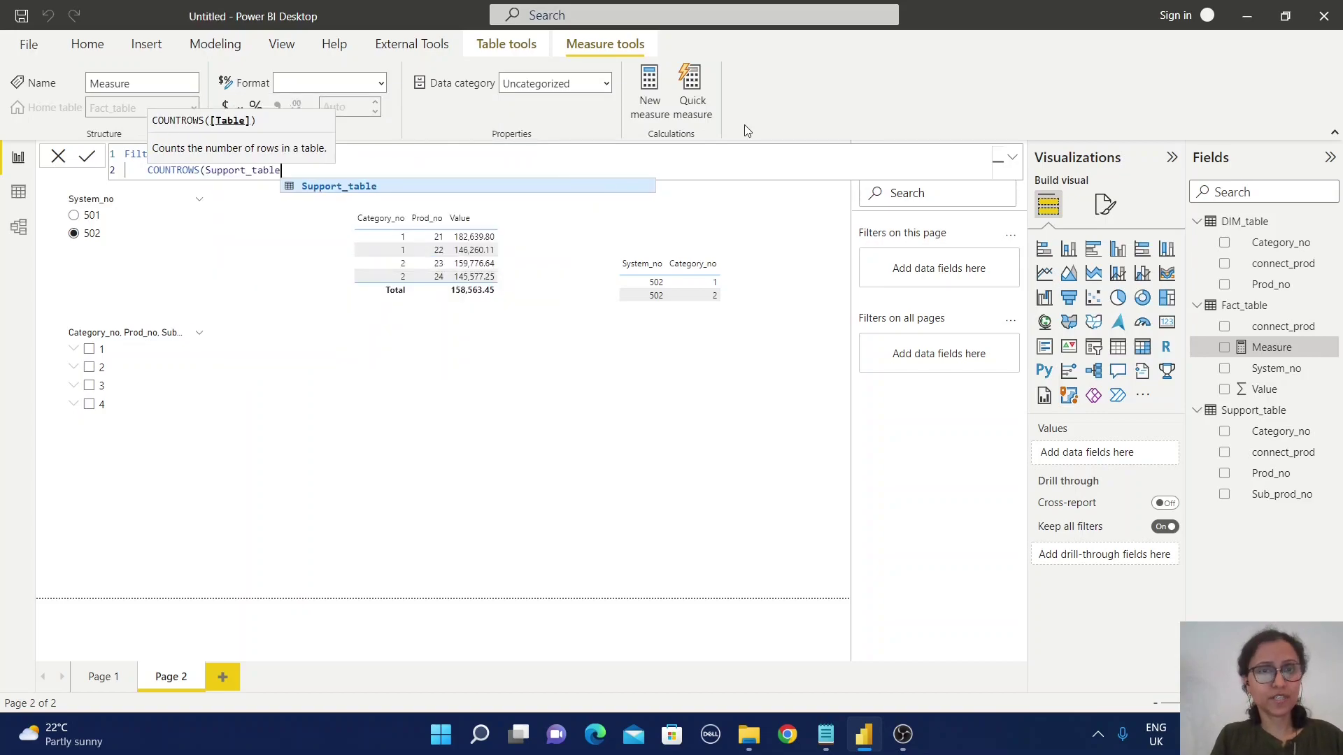
text())
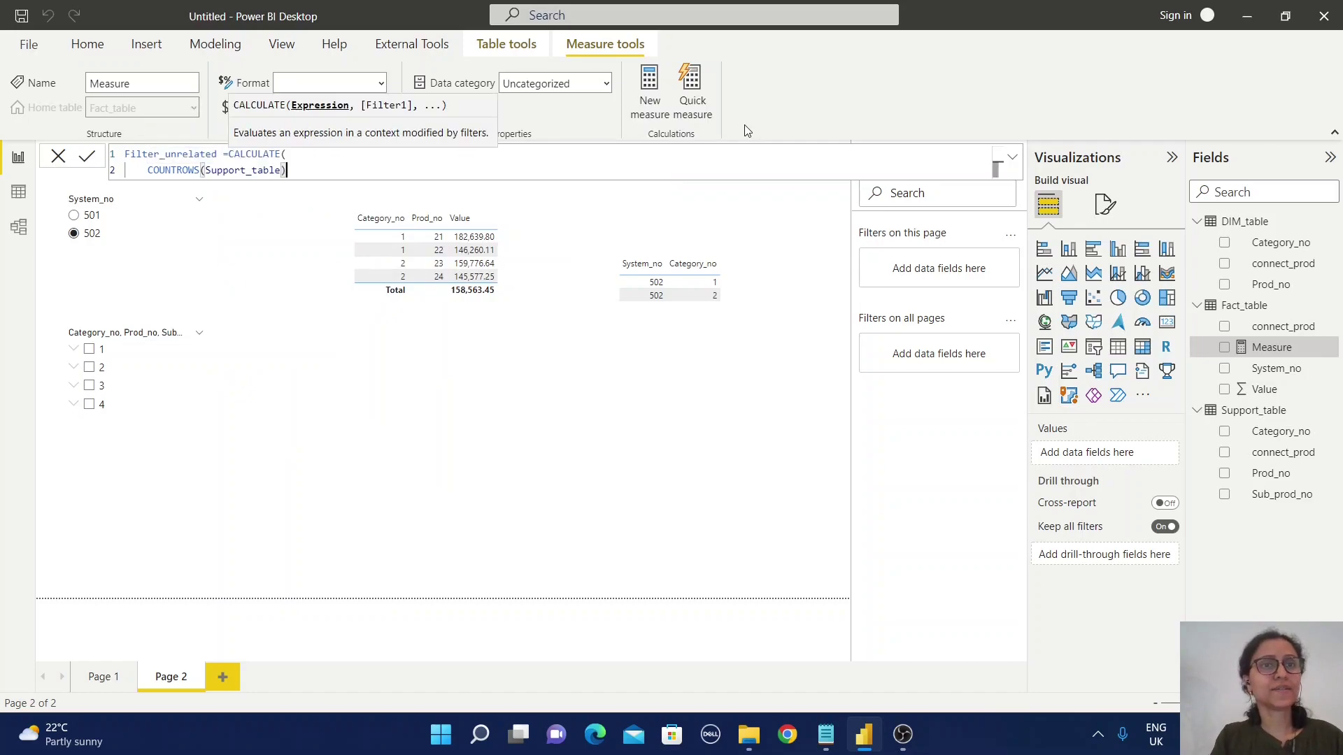
text(,K)
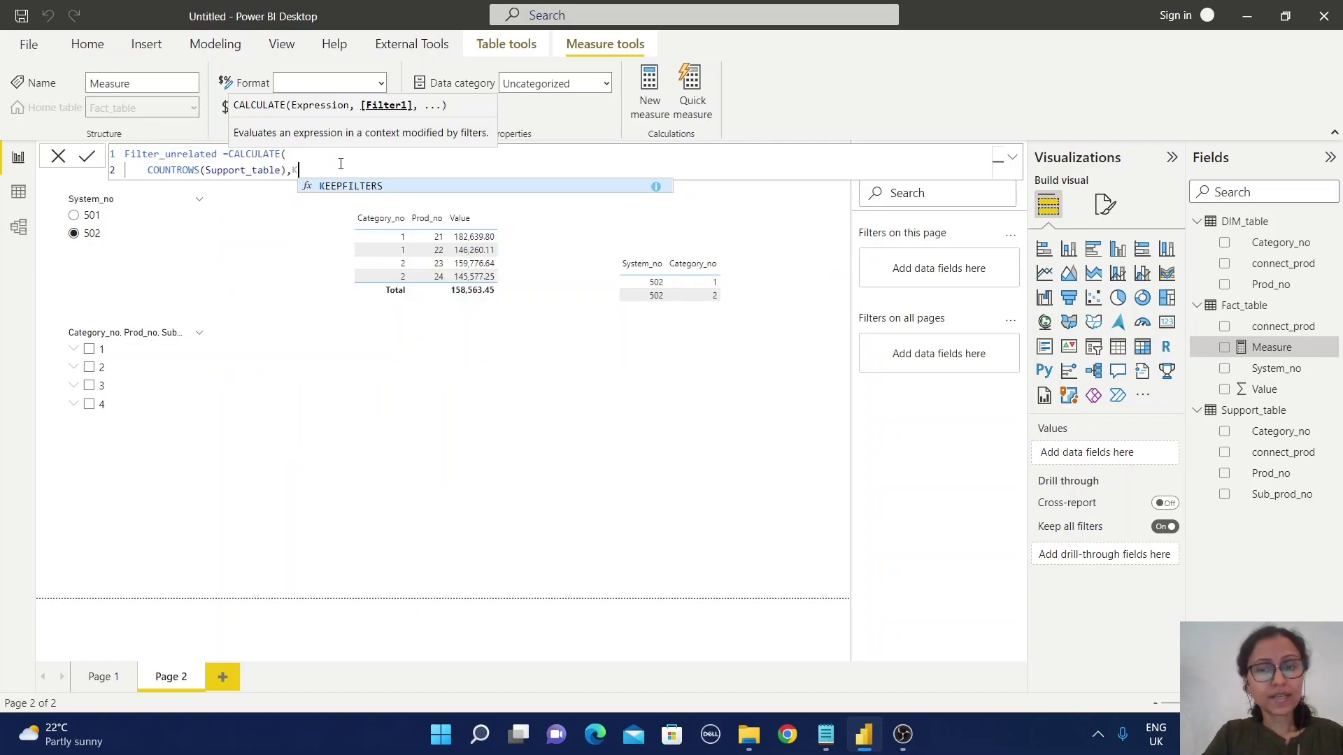
text(EE)
key(Tab)
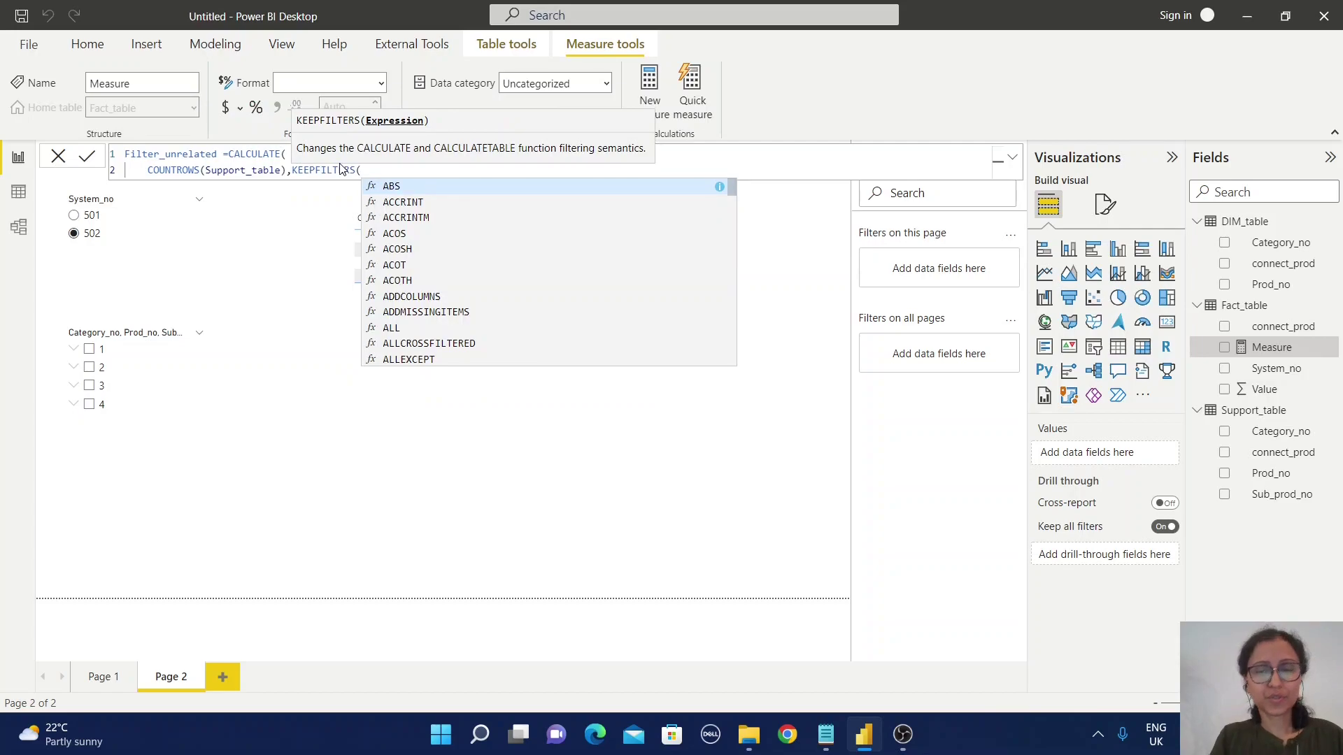
- Nest TREATAS(VALUES( inside KEEPFILTERS and begin the connect_prod column name
text(TRE)
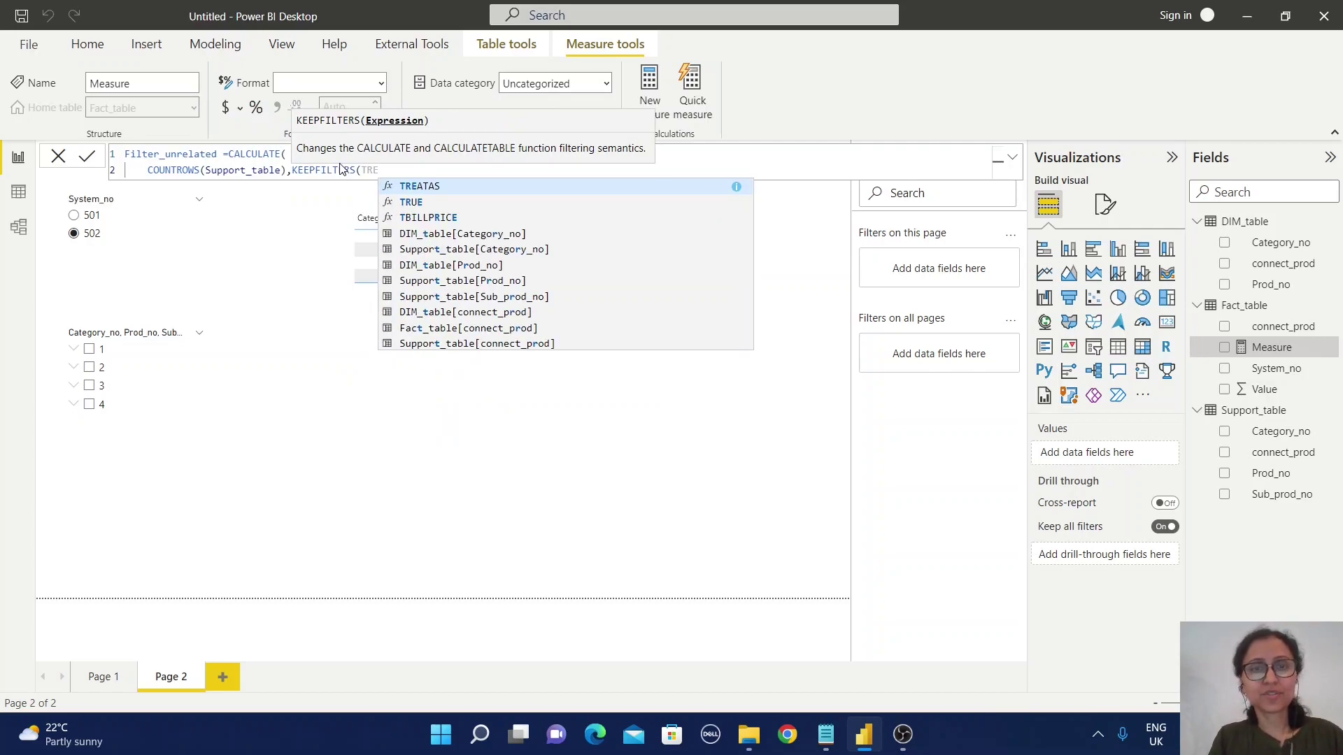
key(Tab)
key(Escape)
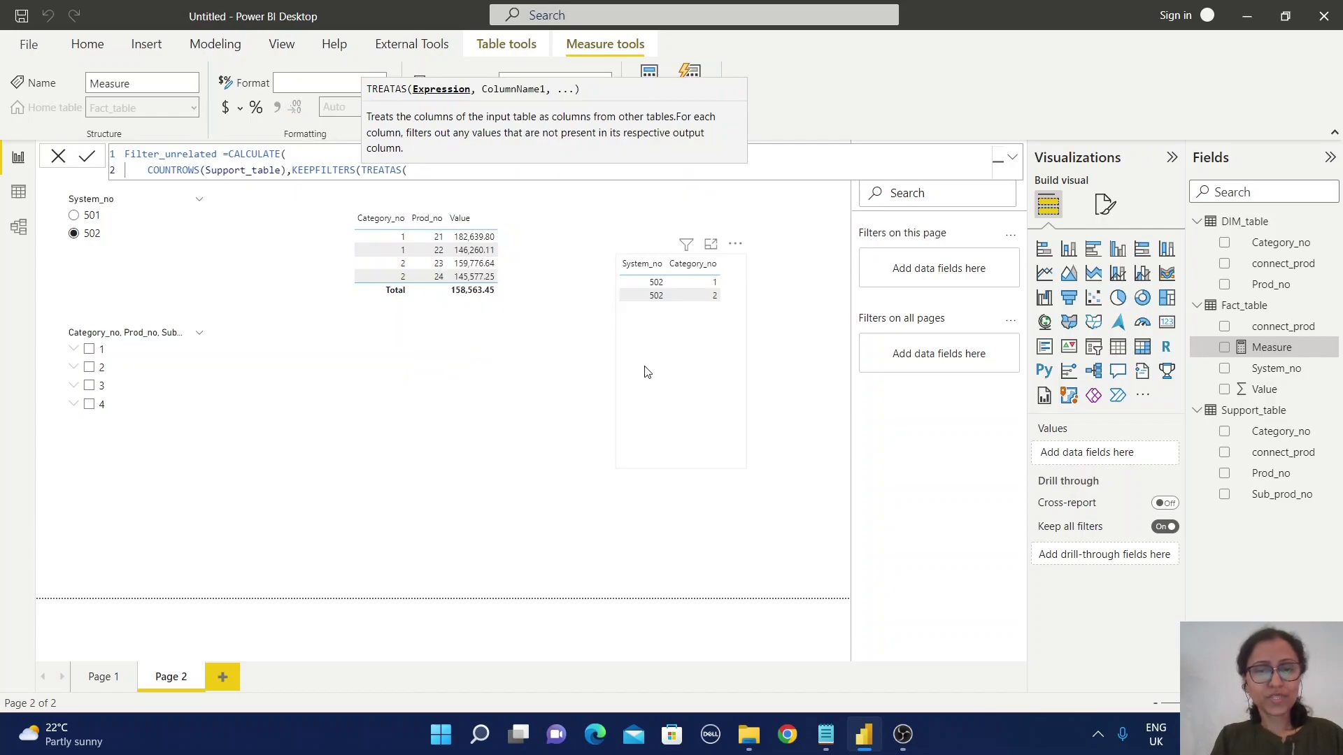
text(value)
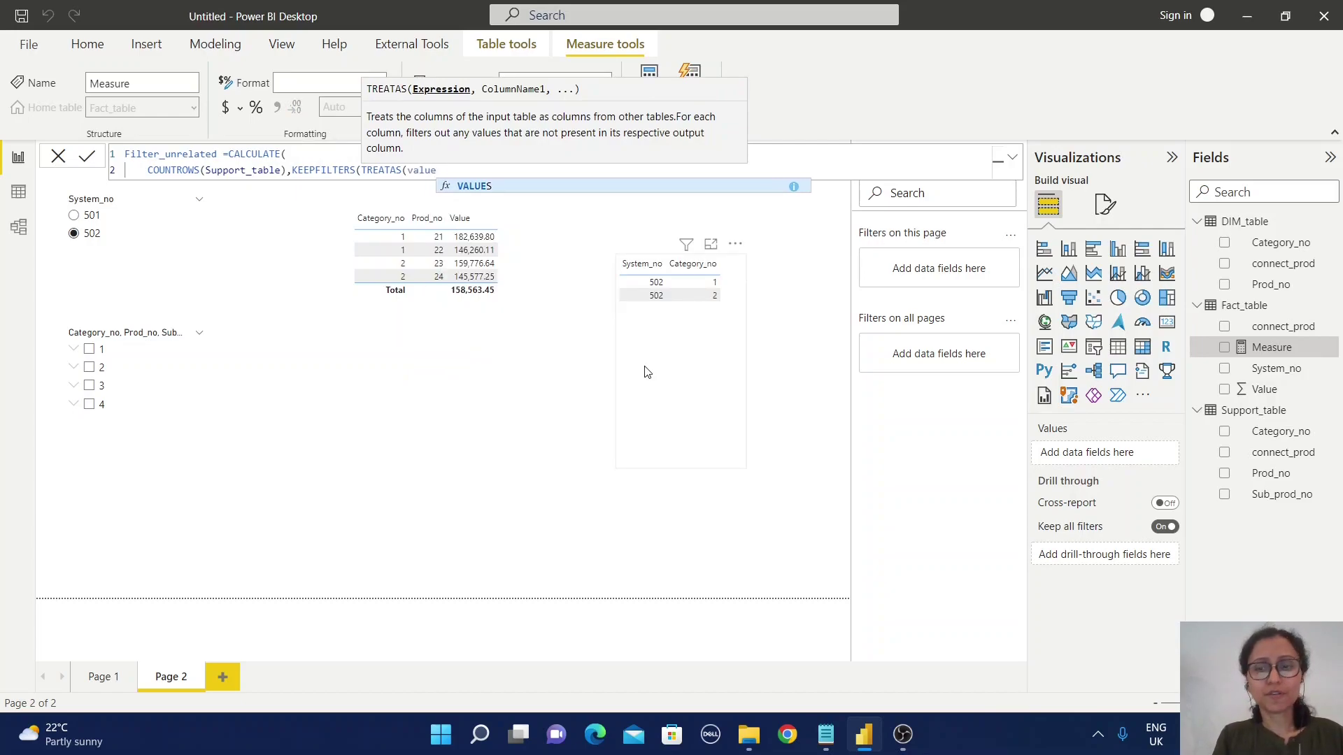
key(Tab)
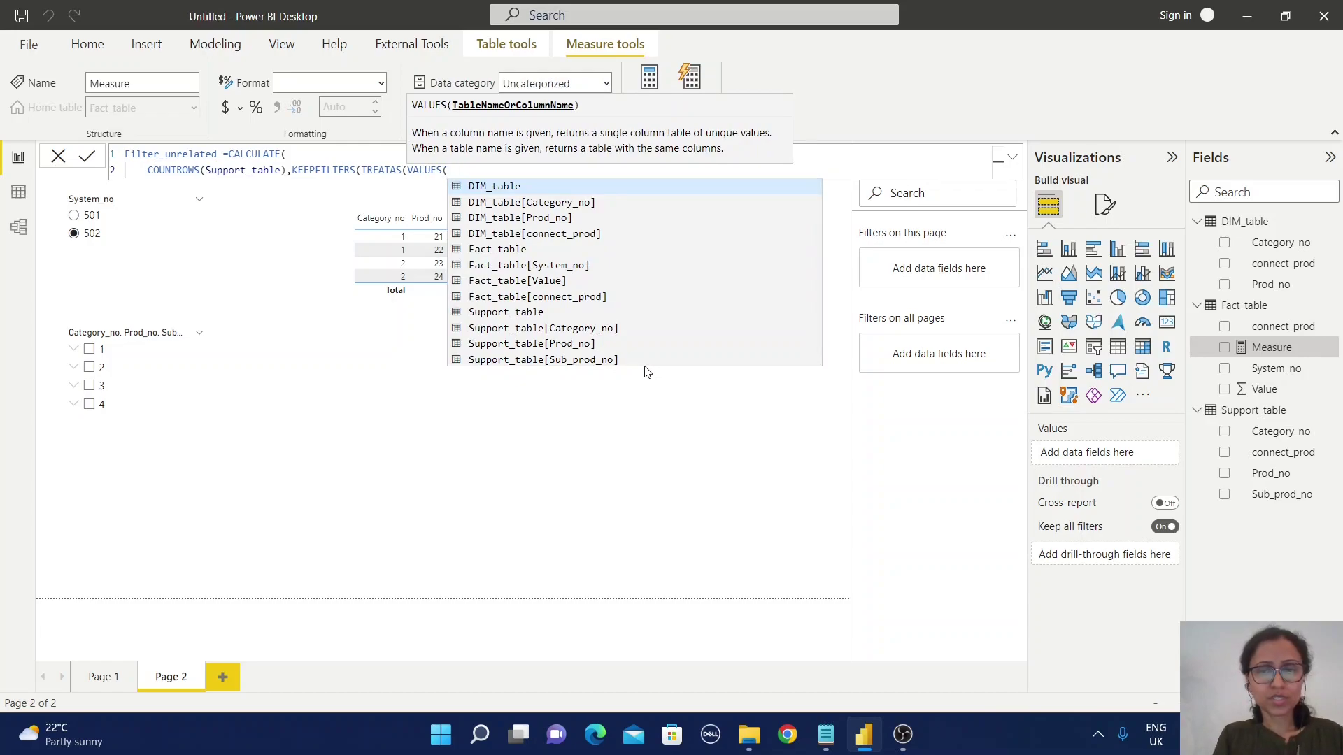
text(conne)
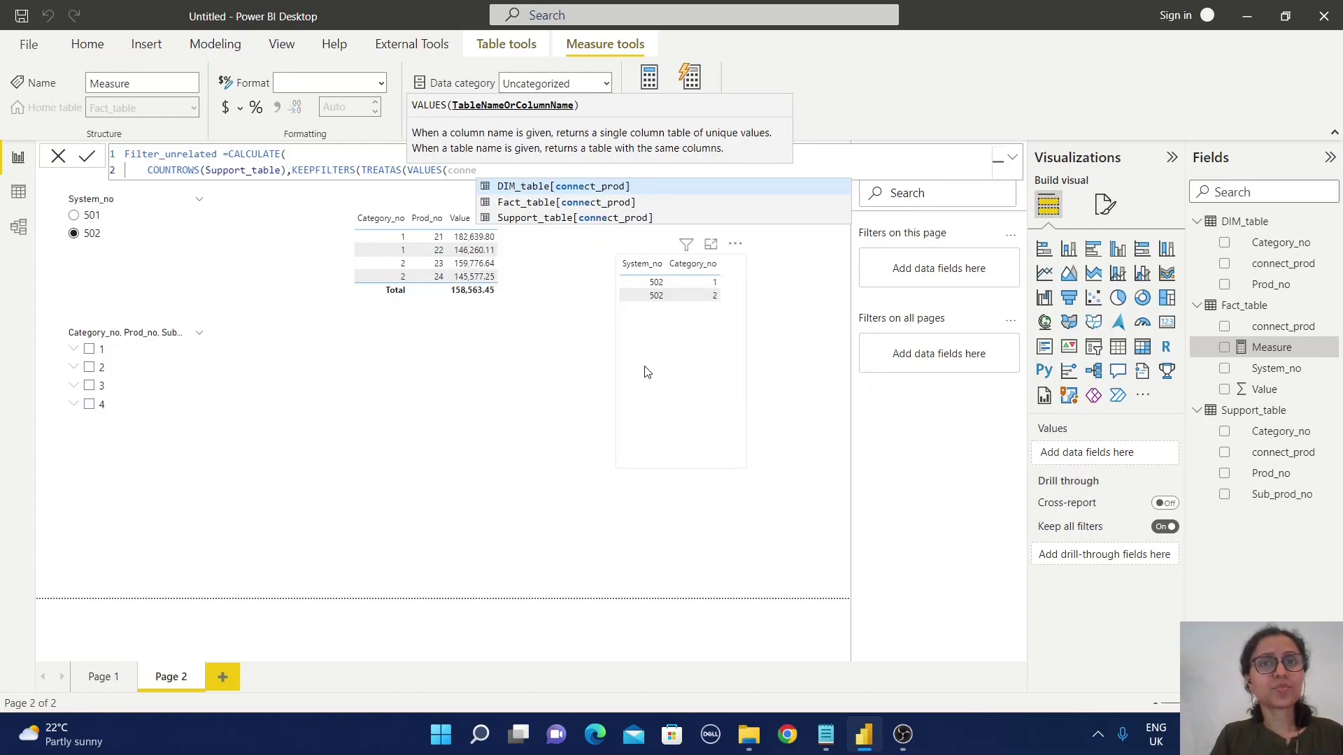
- Complete TREATAS with Fact_table[connect_prod] and Support_table[connect_prod], close the parentheses, and commit the measure
click(575, 204)
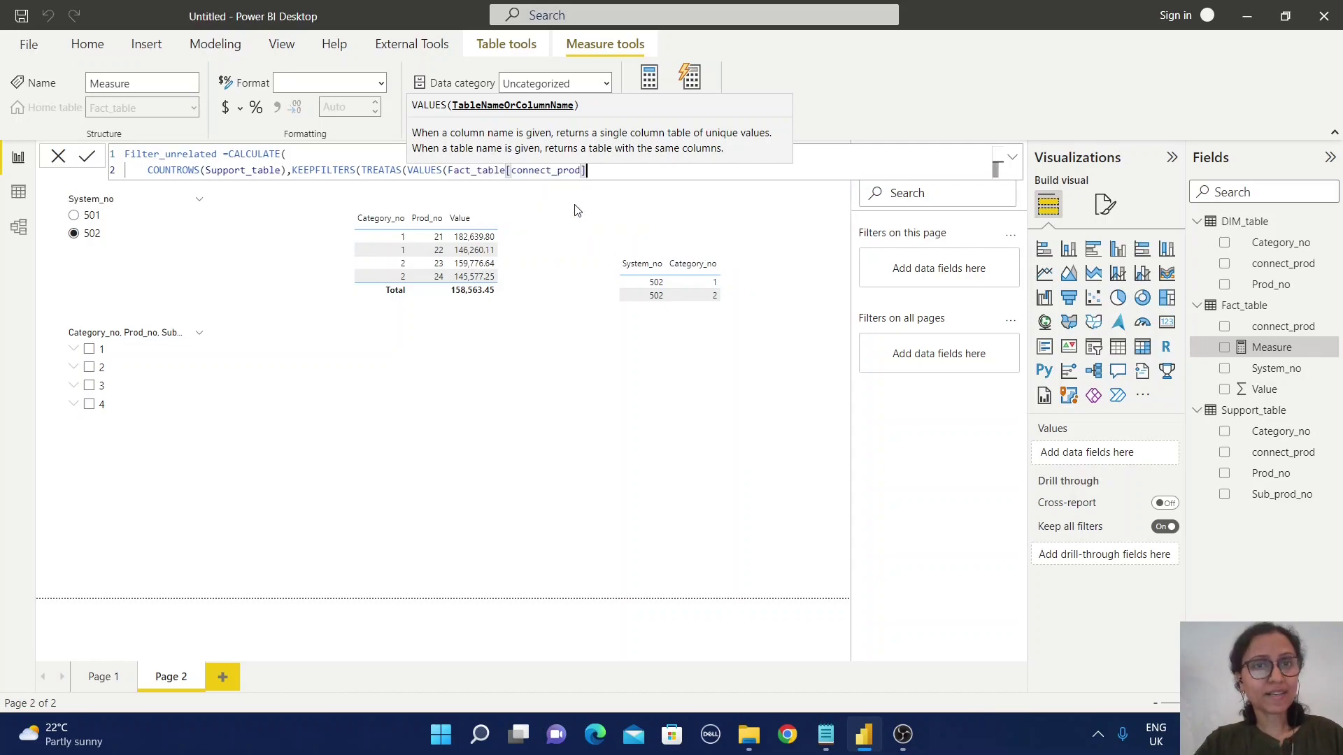
text())
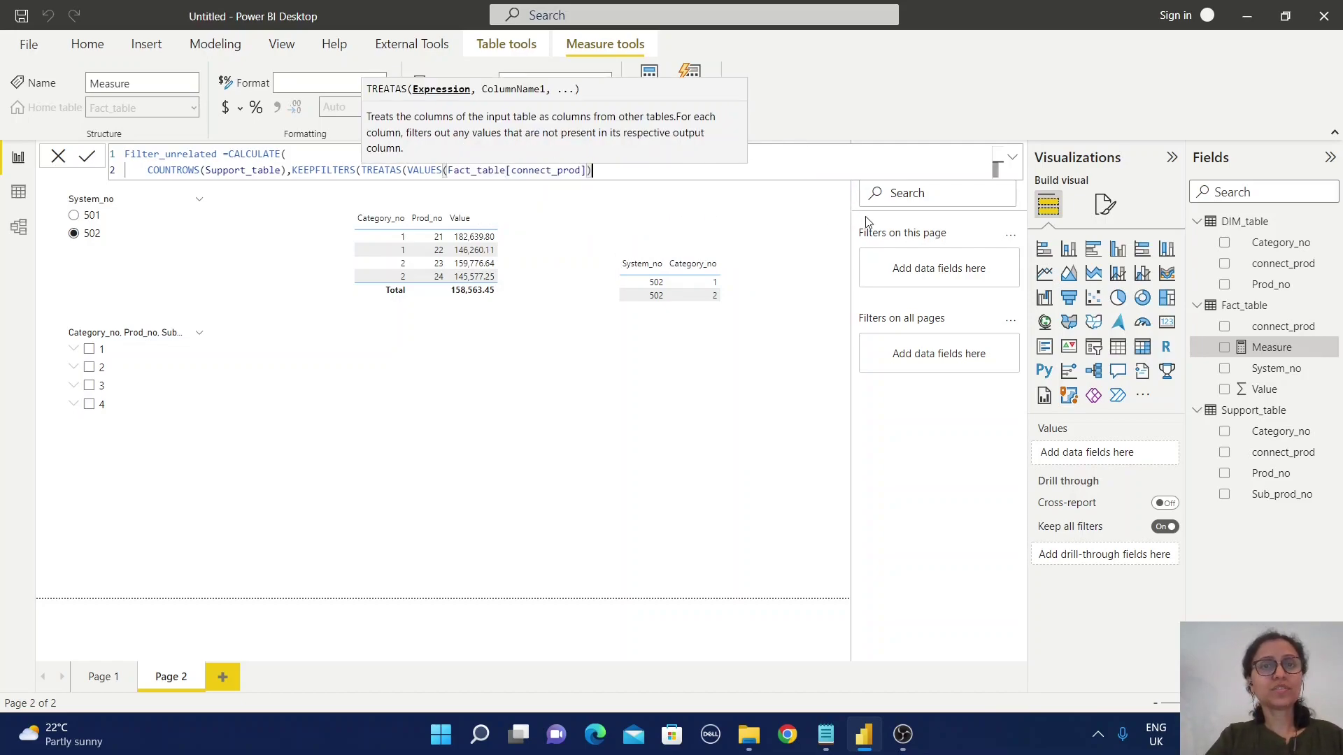
text(,)
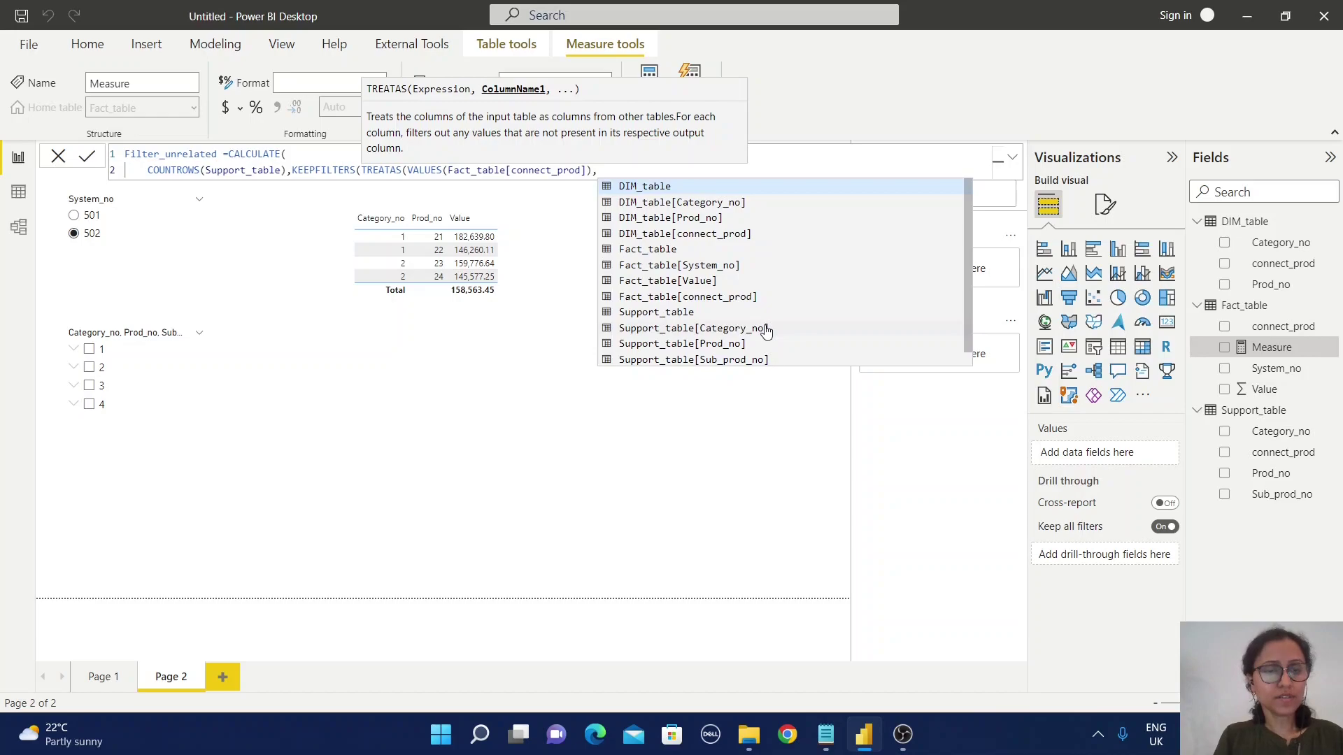
text(conn)
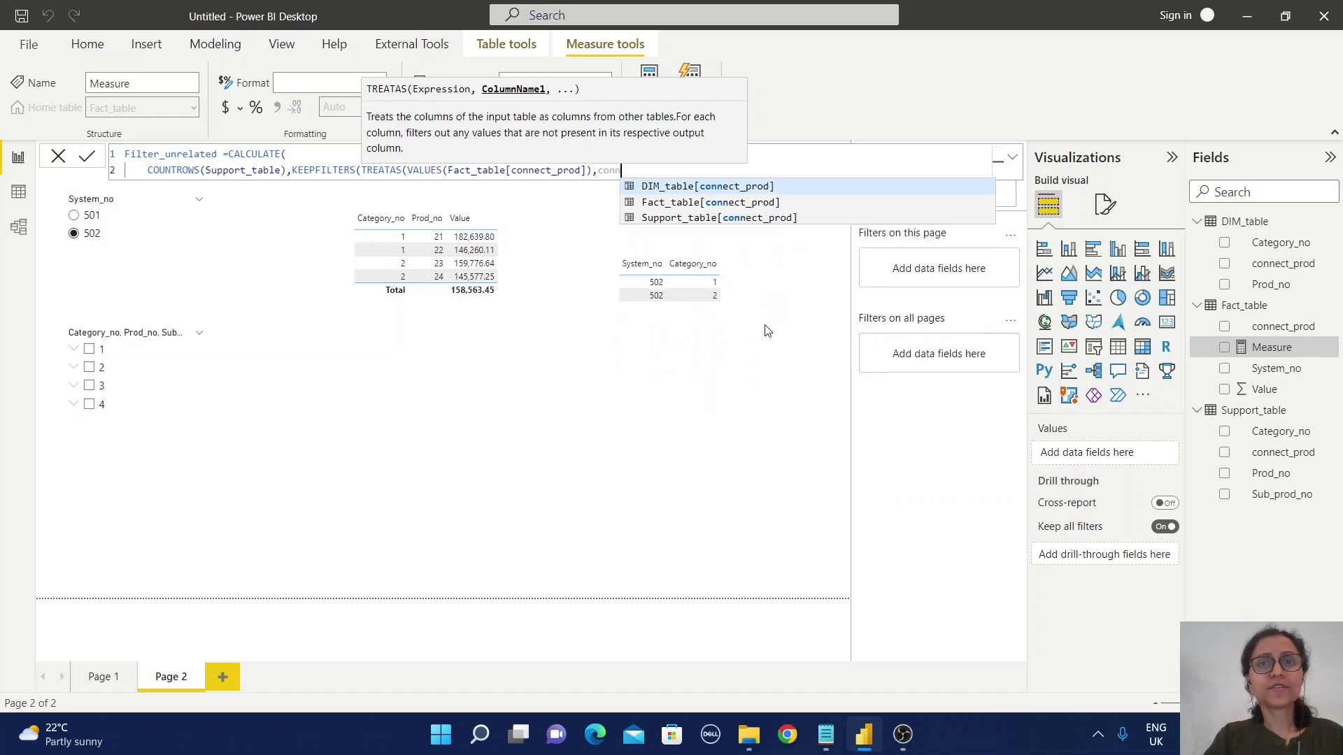
click(746, 218)
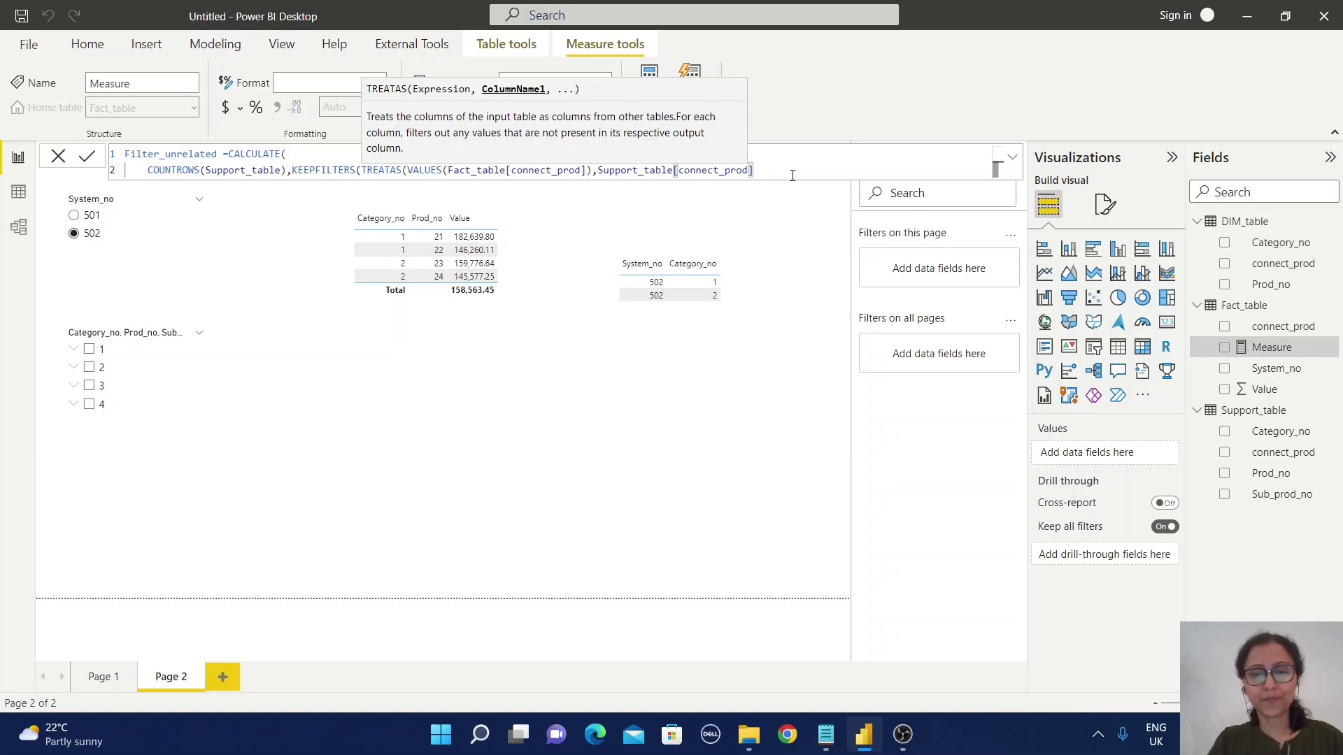
text())
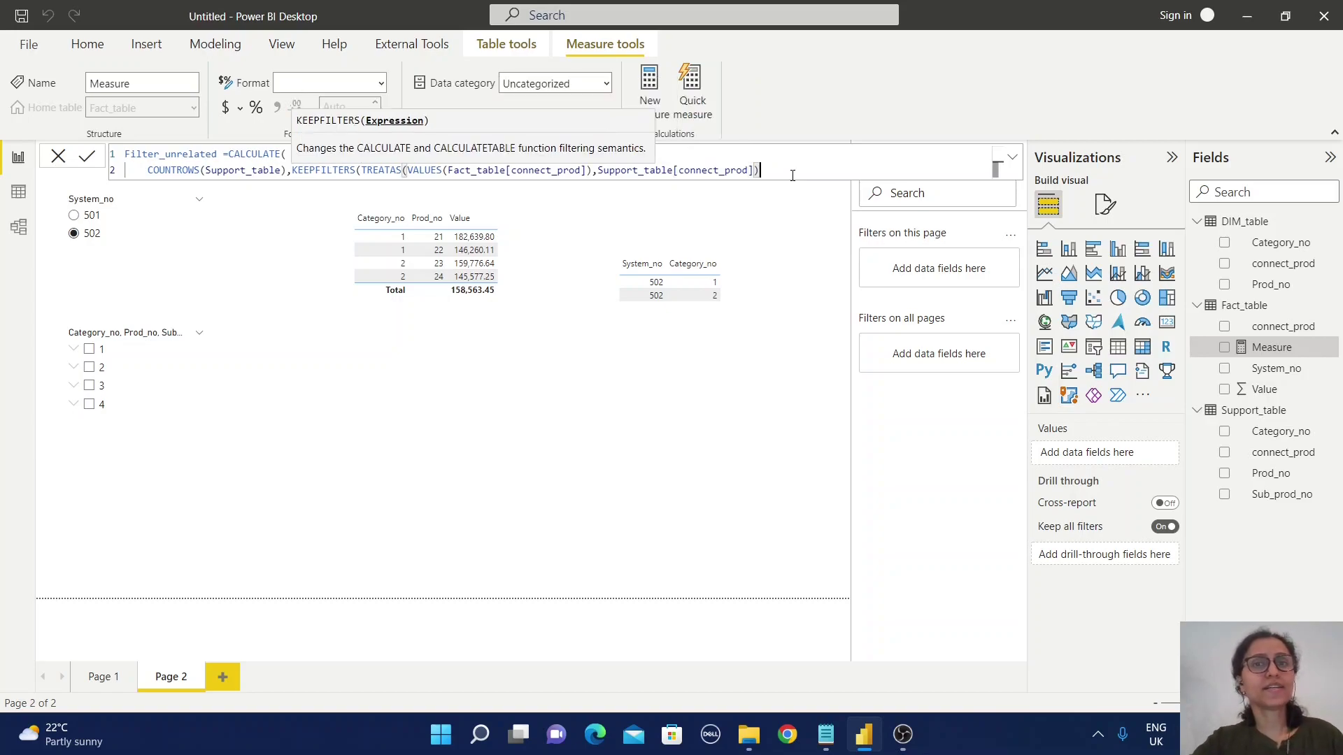
text())
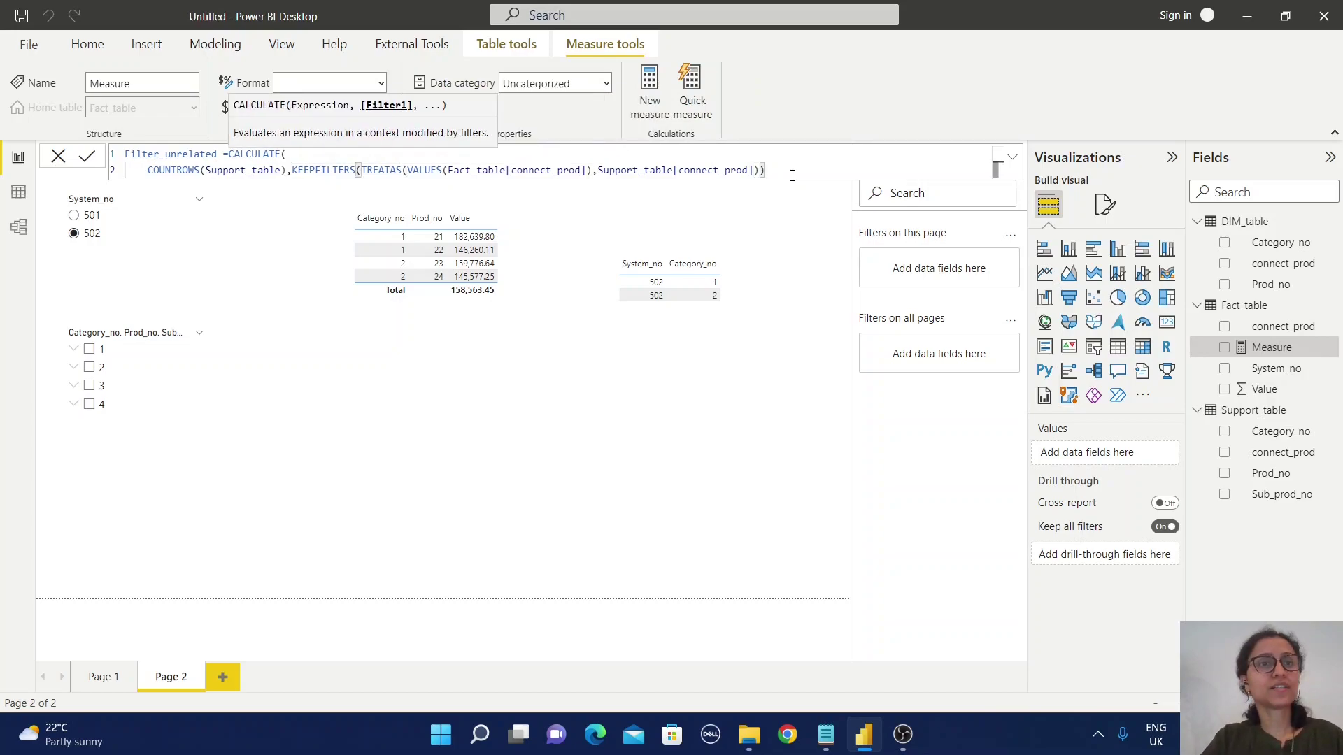
text())
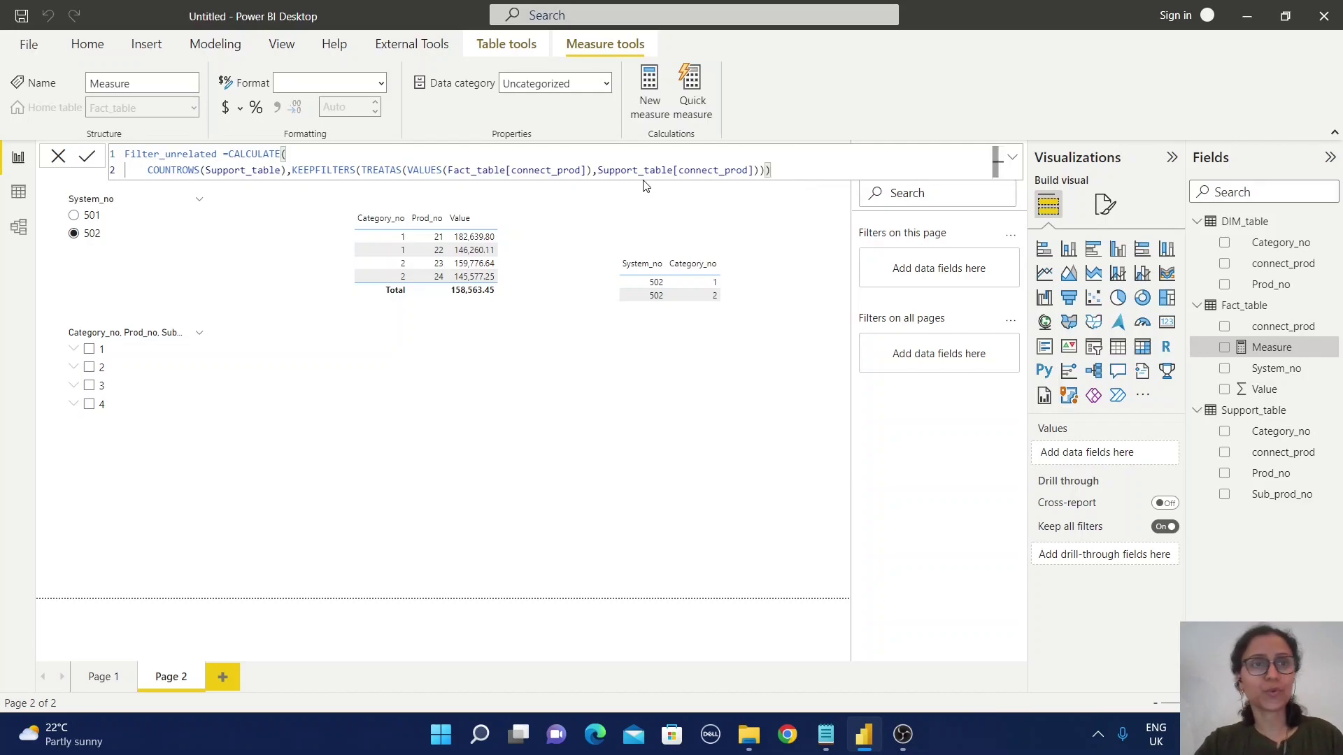
click(87, 157)
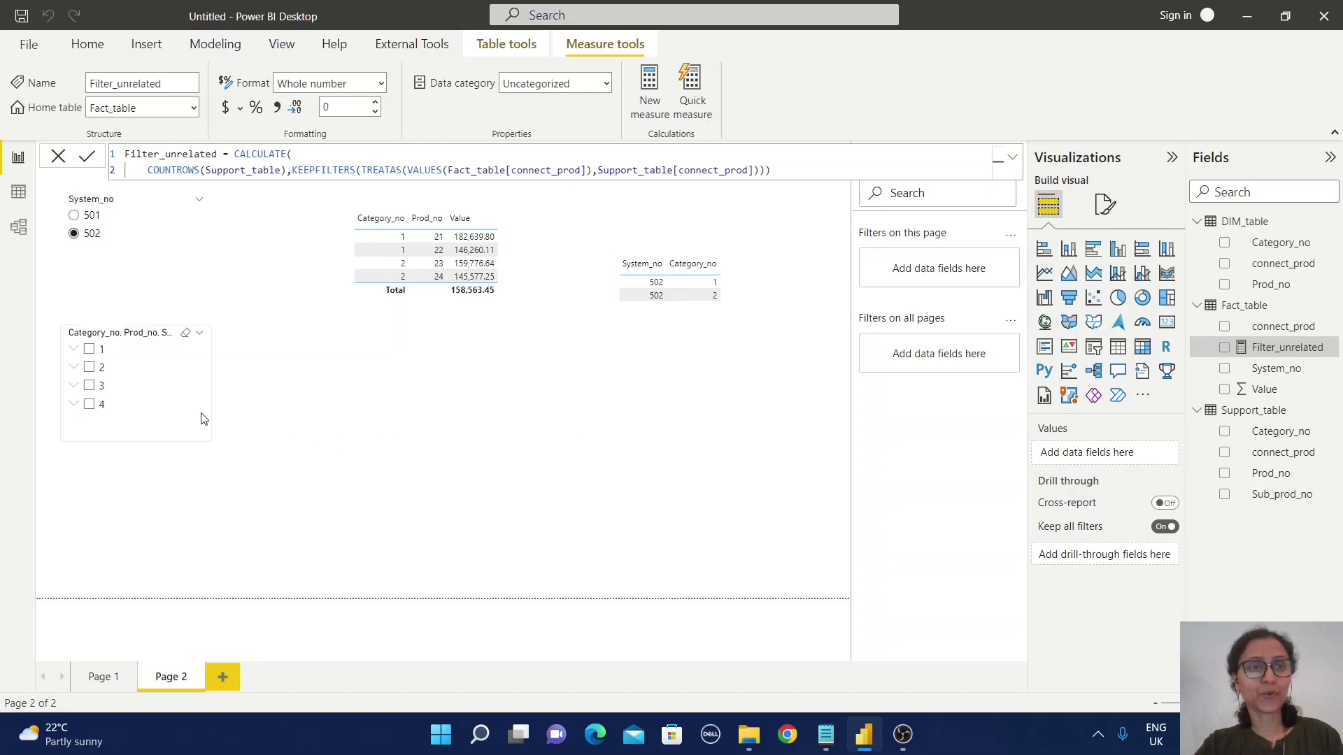
- Filter the Category/Prod/Sub_prod slicer with Filter_unrelated is greater than 0
click(387, 458)
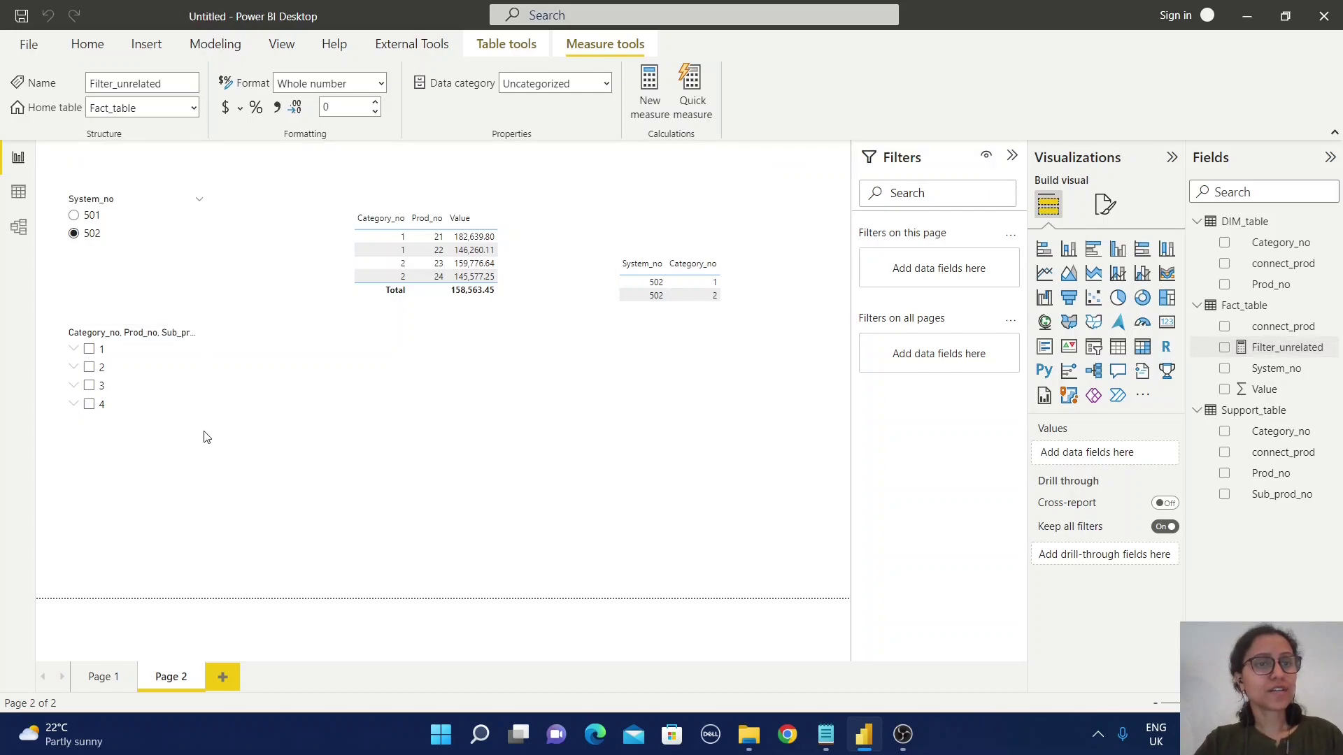
click(166, 437)
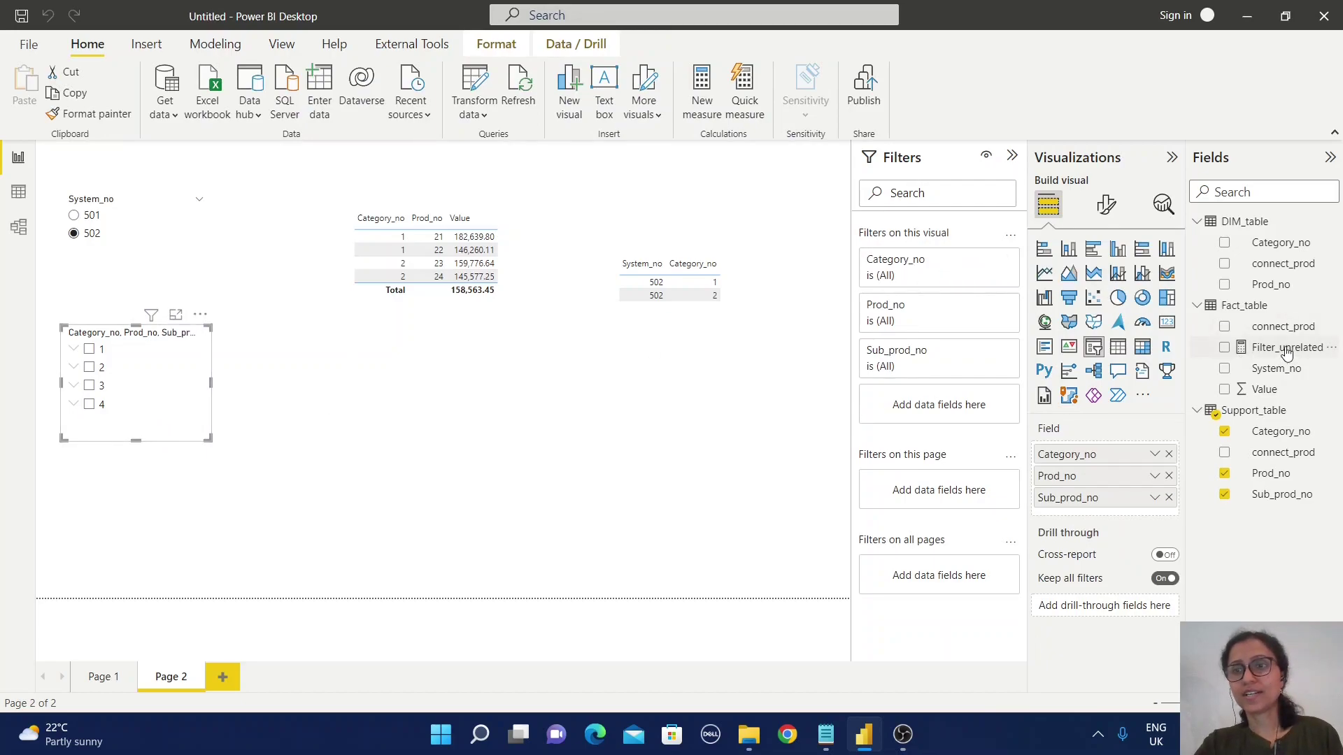
drag(1285, 349, 971, 404)
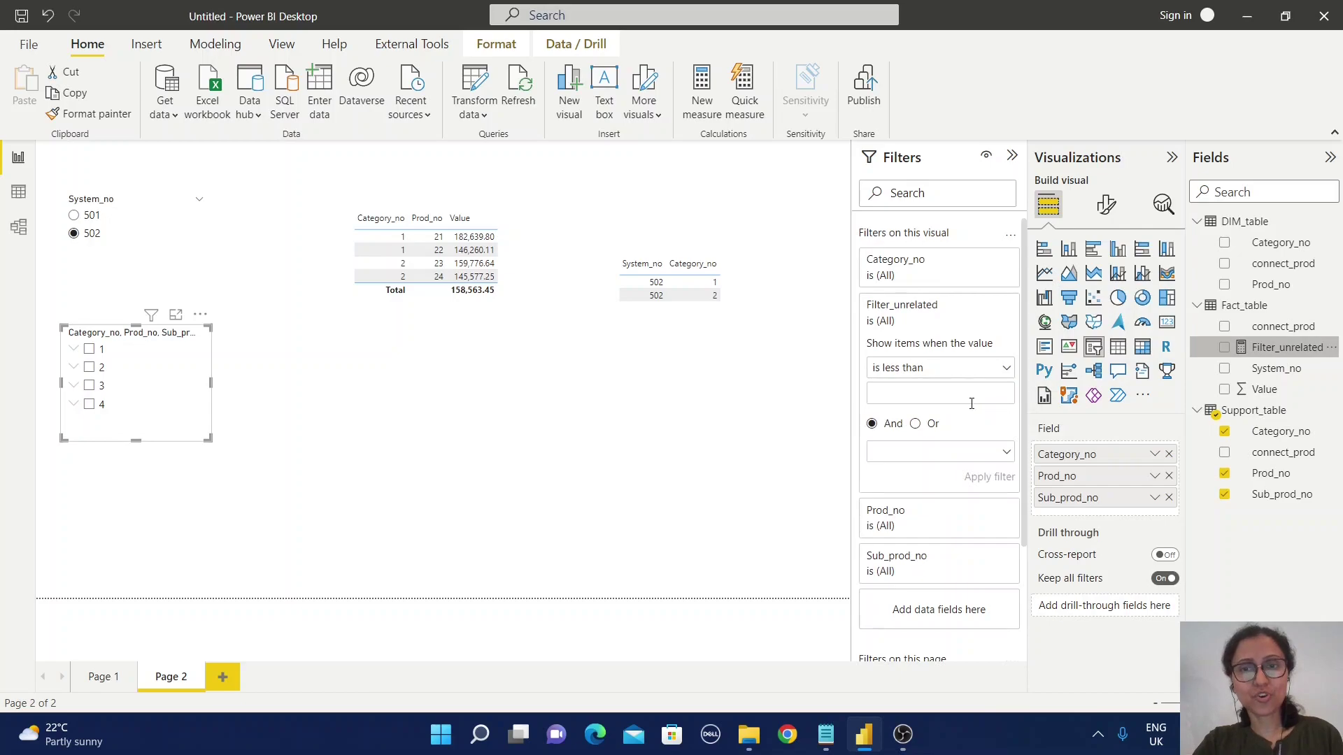
click(1006, 368)
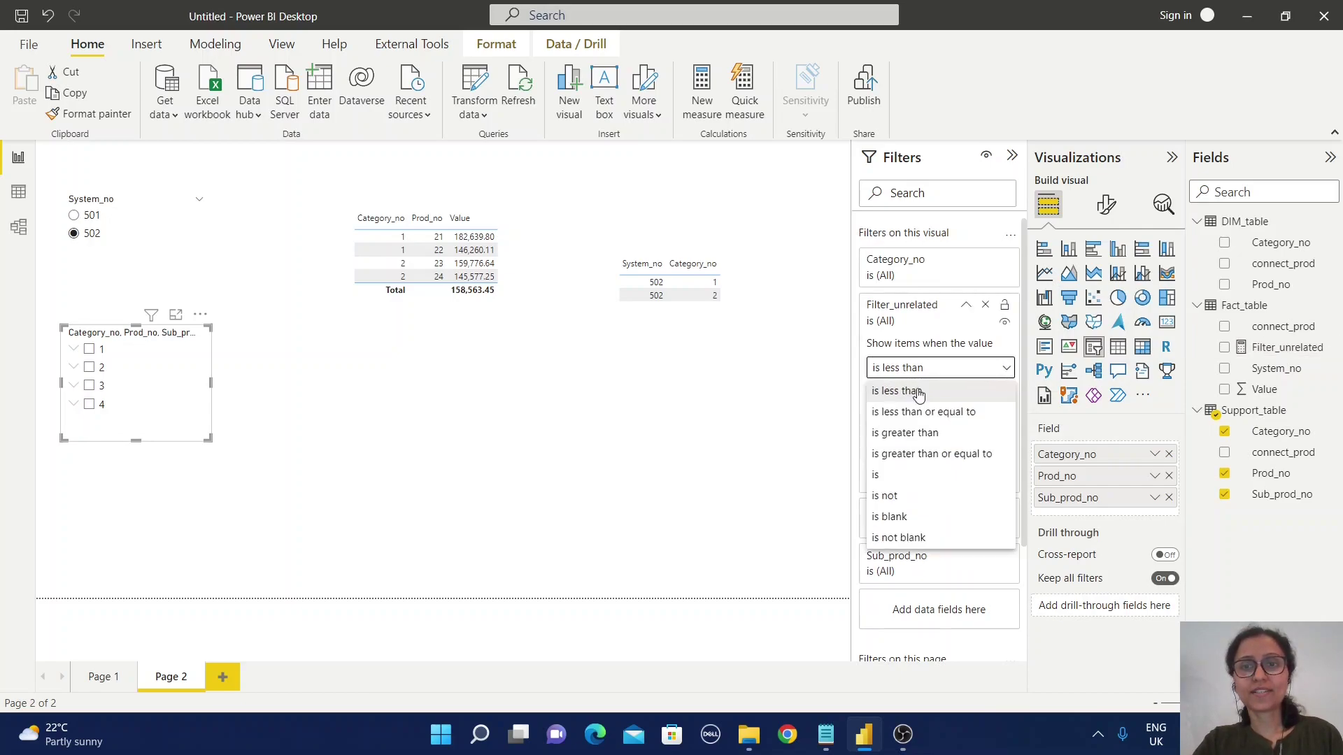
click(913, 433)
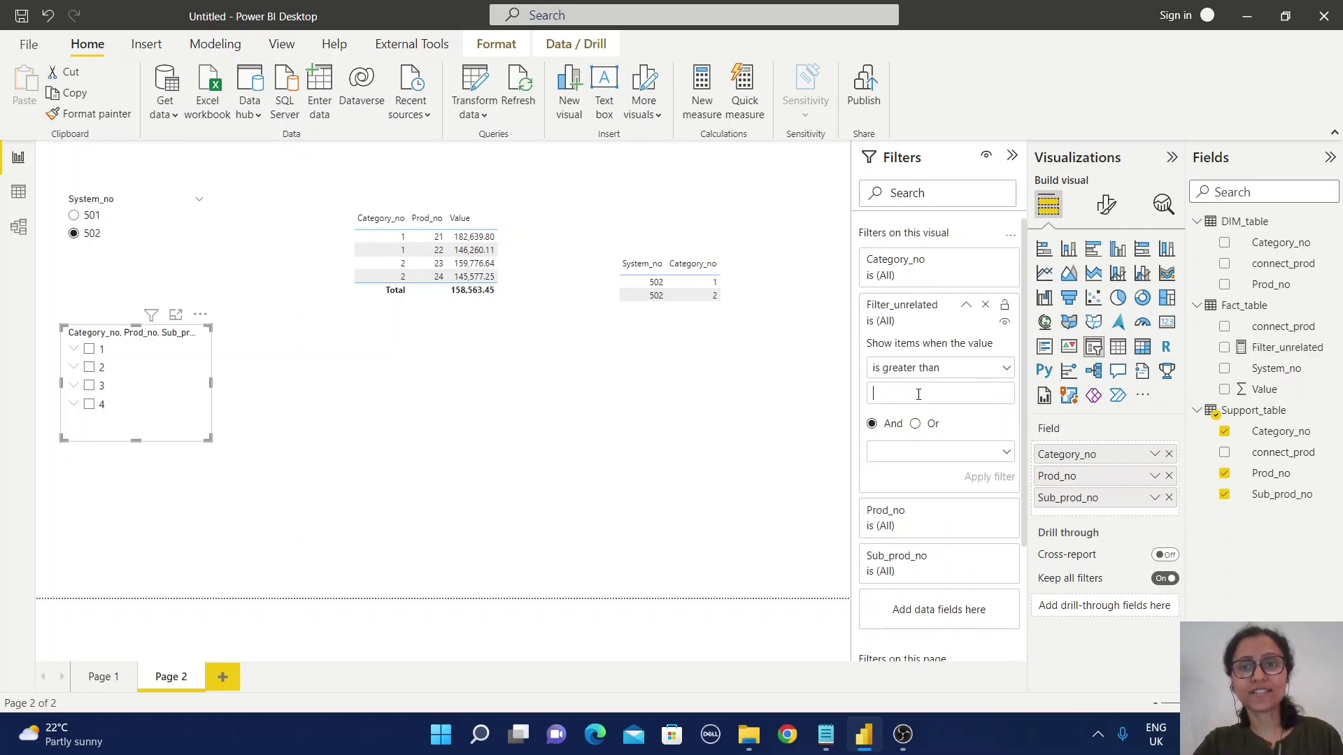
text(0)
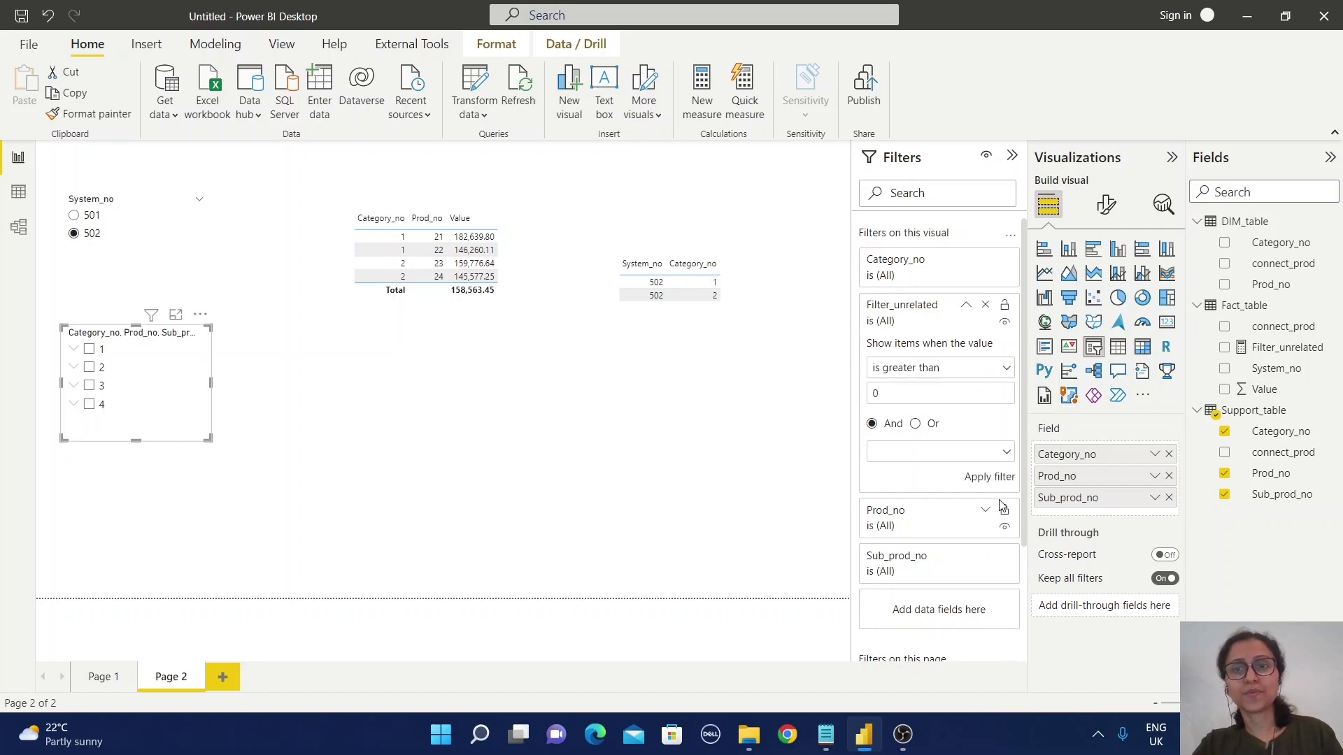
click(990, 479)
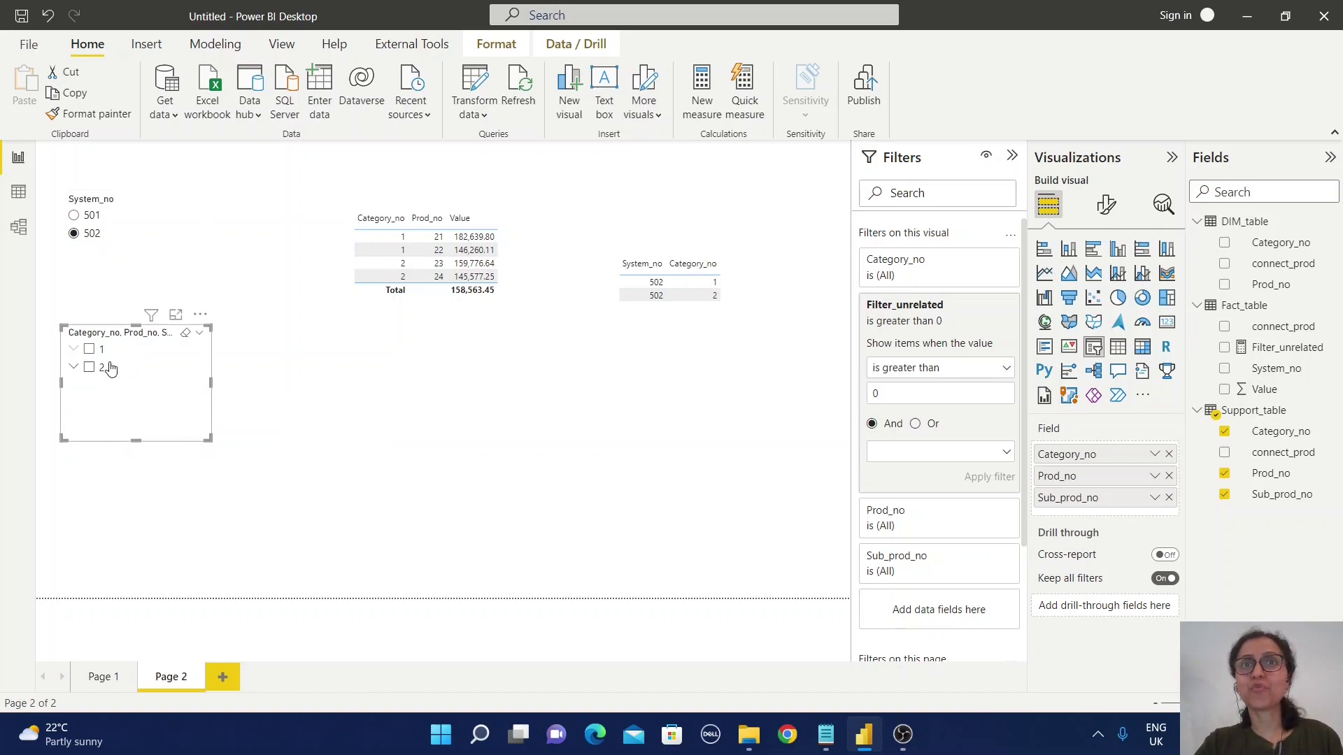
- Toggle System_no between 501 (categories 1–4) and 502 (categories 1–2), then reselect the category slicer and Filter_unrelated formula
click(77, 218)
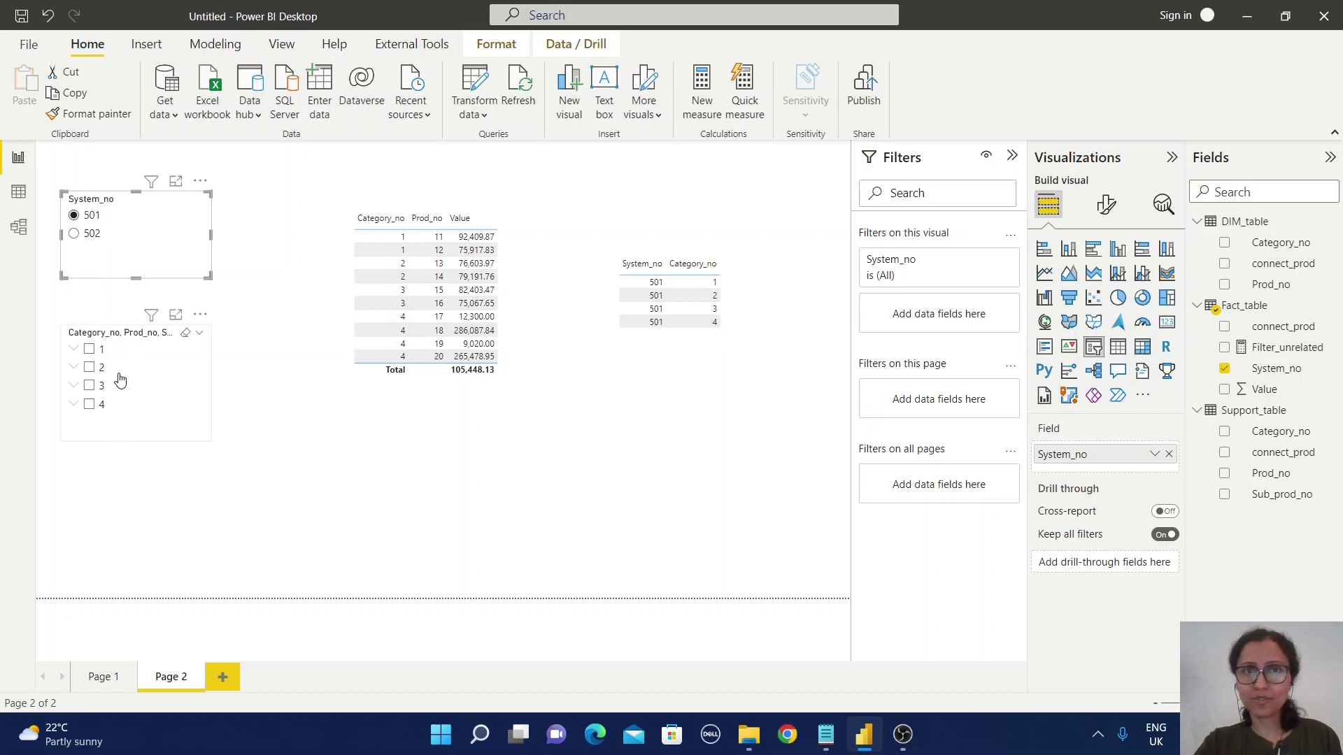
click(74, 235)
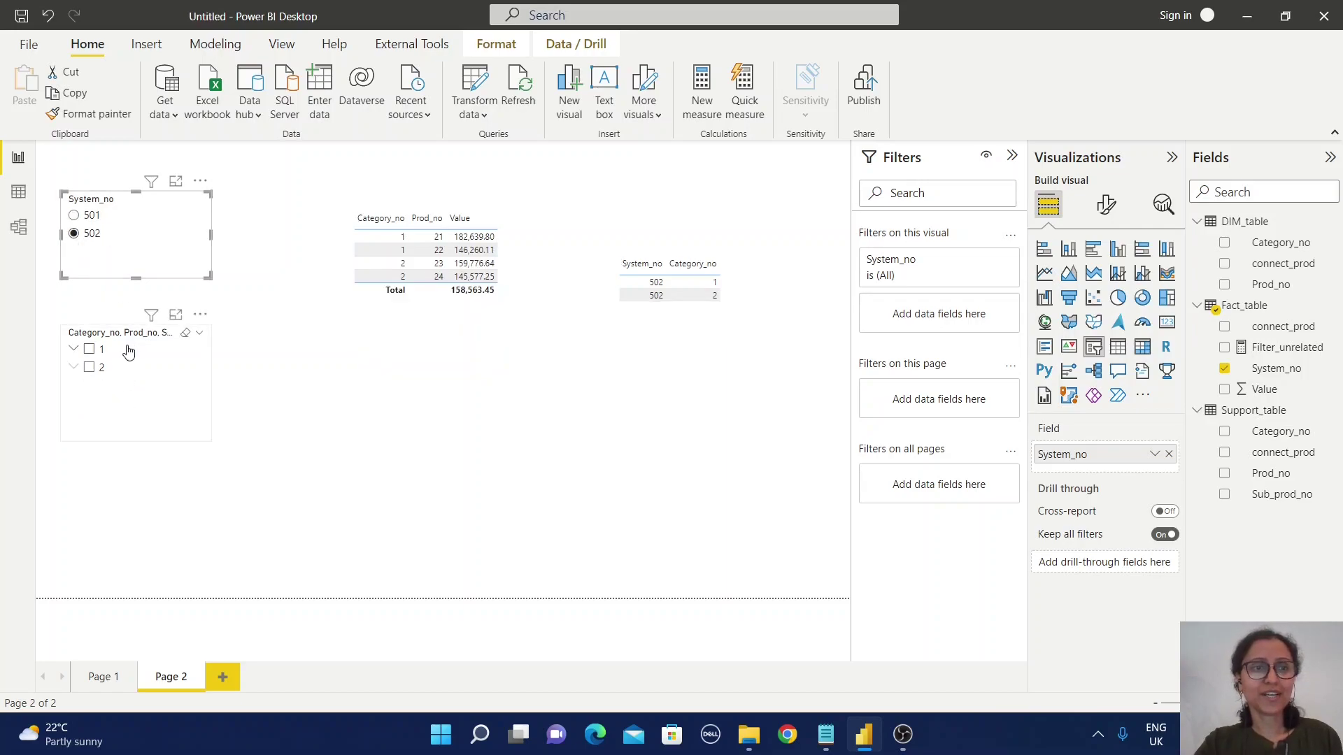
click(129, 419)
click(1313, 347)
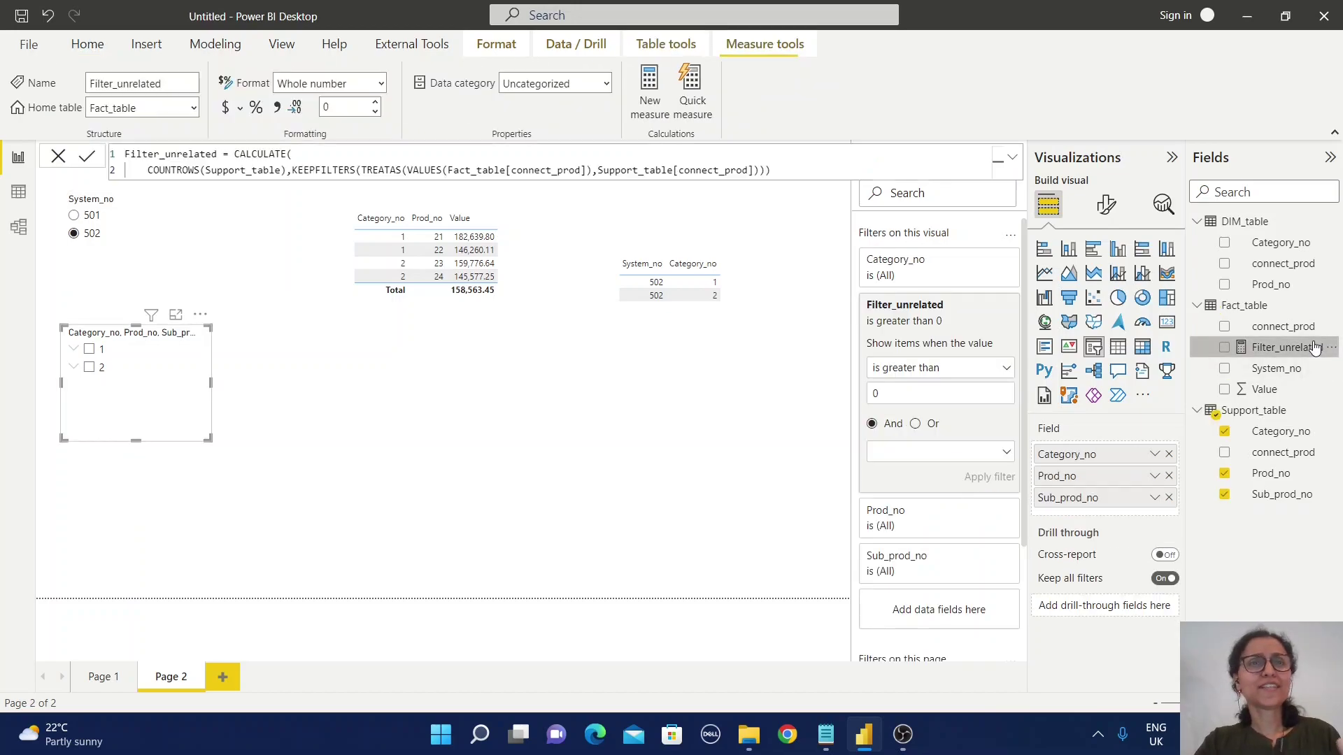